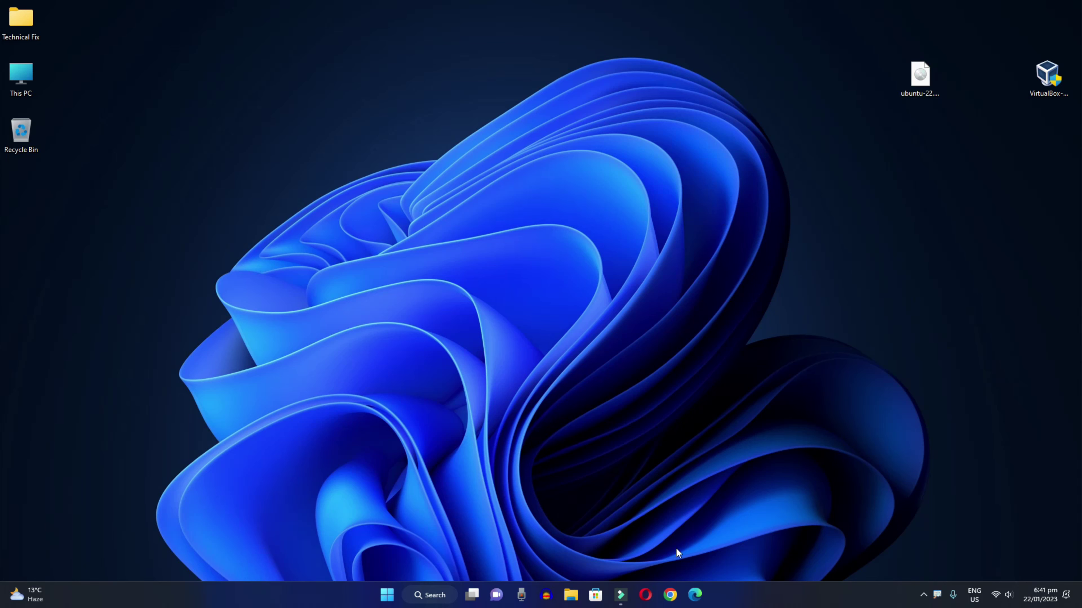
Launch Google Chrome from the Windows 11 taskbar to a blank new tab
left_click(669, 596)
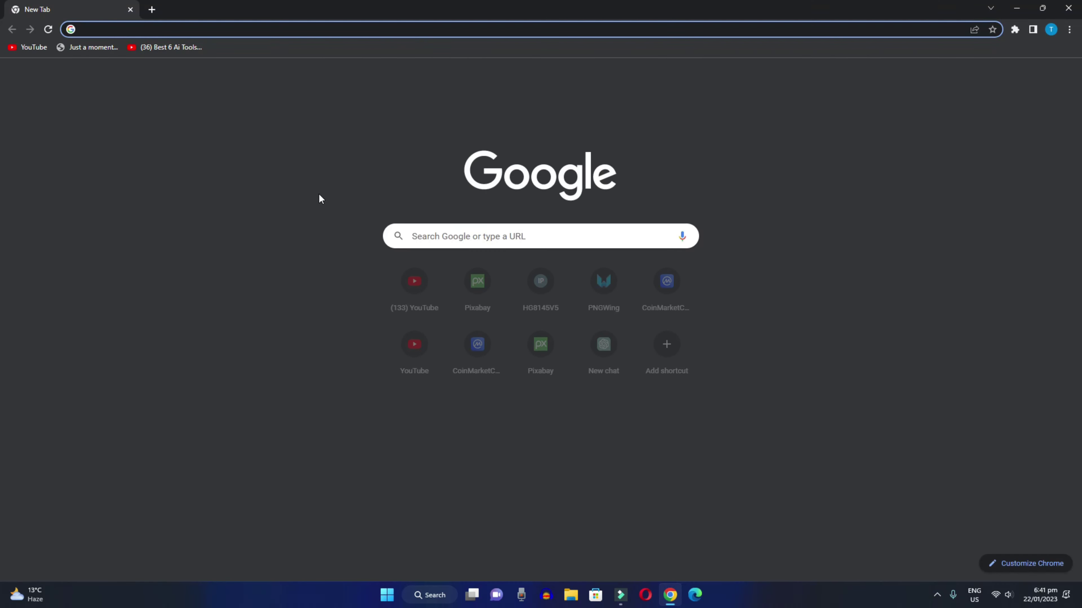
Search Google for virtualbox and go to the virtualbox.org downloads page
type("v")
key("Return")
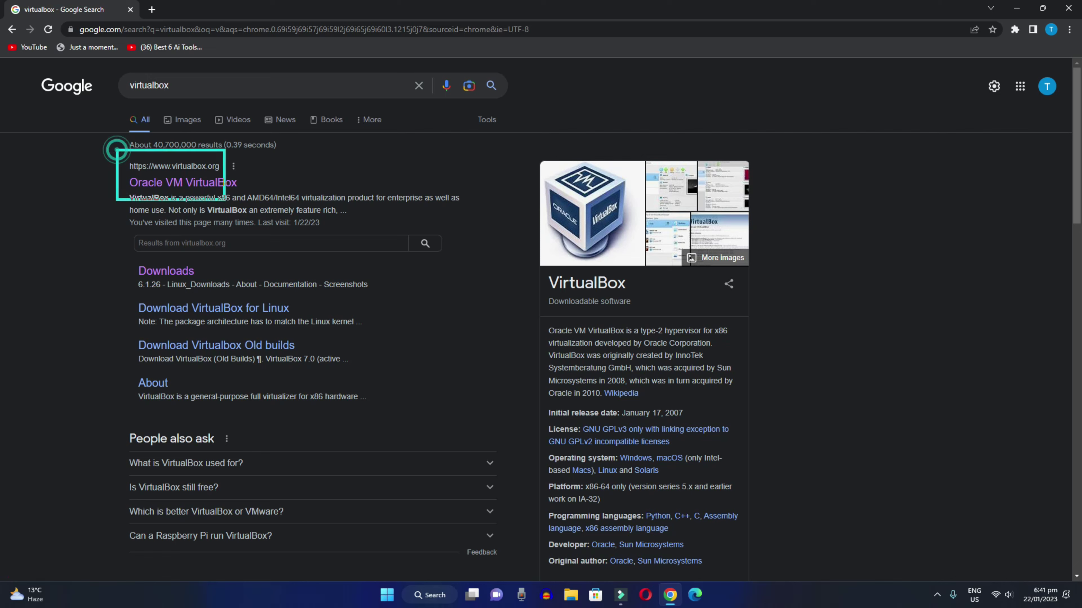
left_click(210, 183)
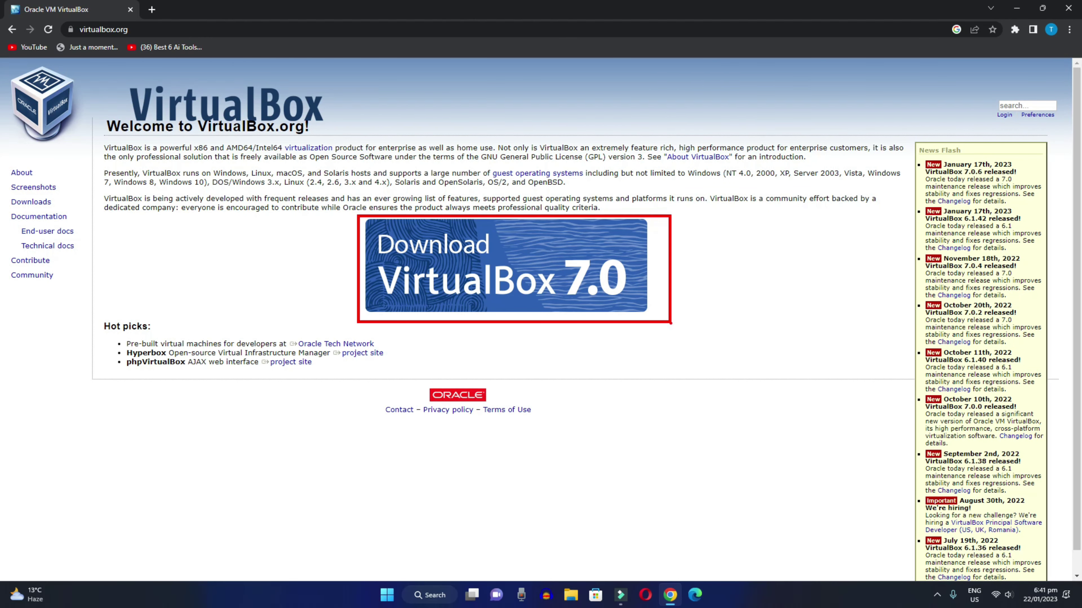
left_click(542, 286)
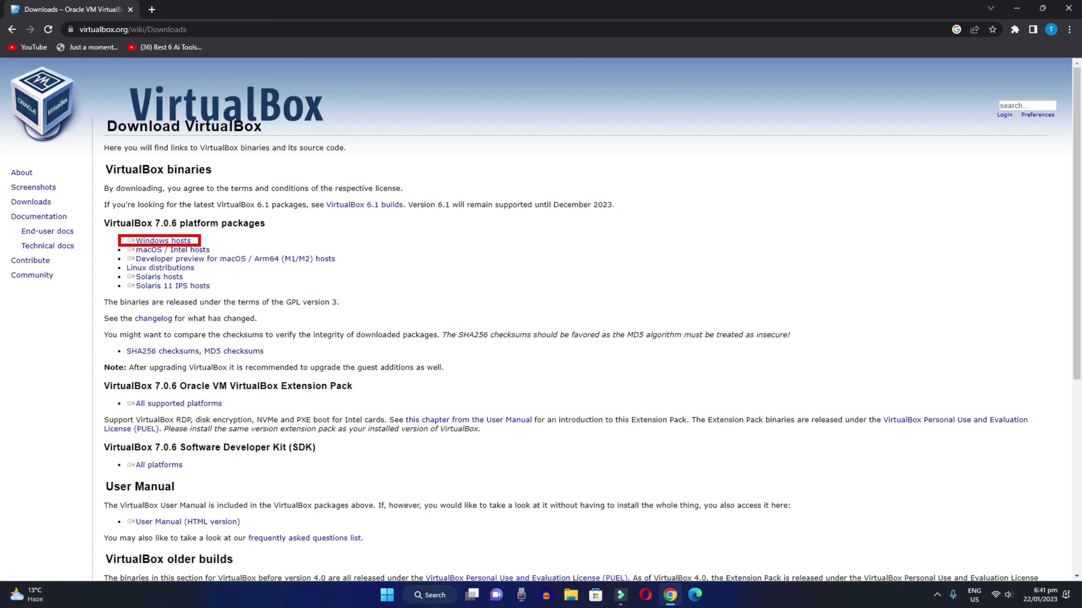
Start the VirtualBox 7.0.6 Windows hosts installer download, then cancel it
left_click(160, 242)
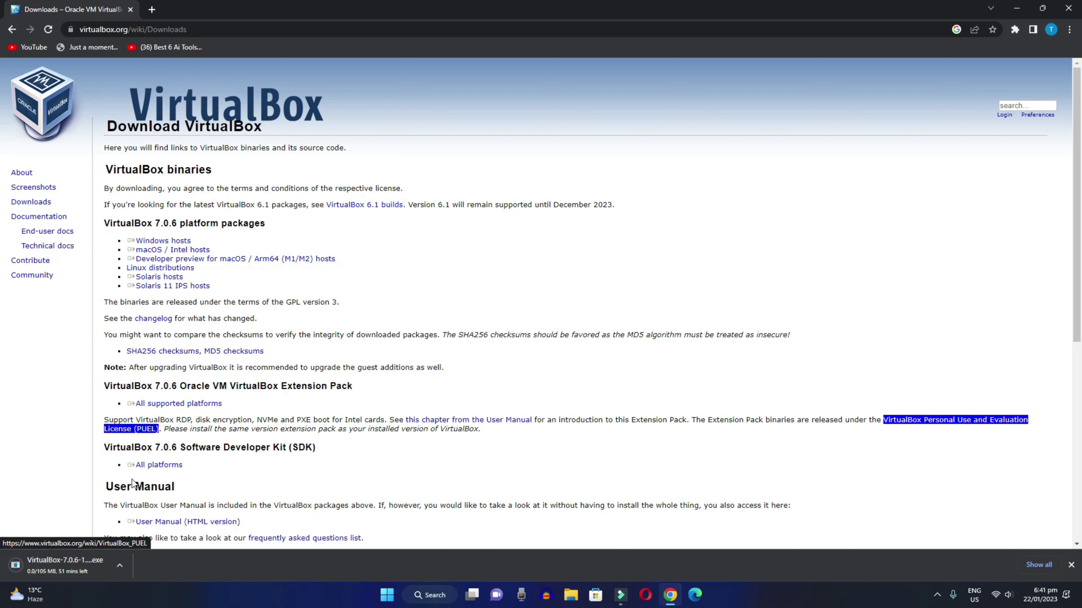
left_click(119, 565)
left_click(141, 547)
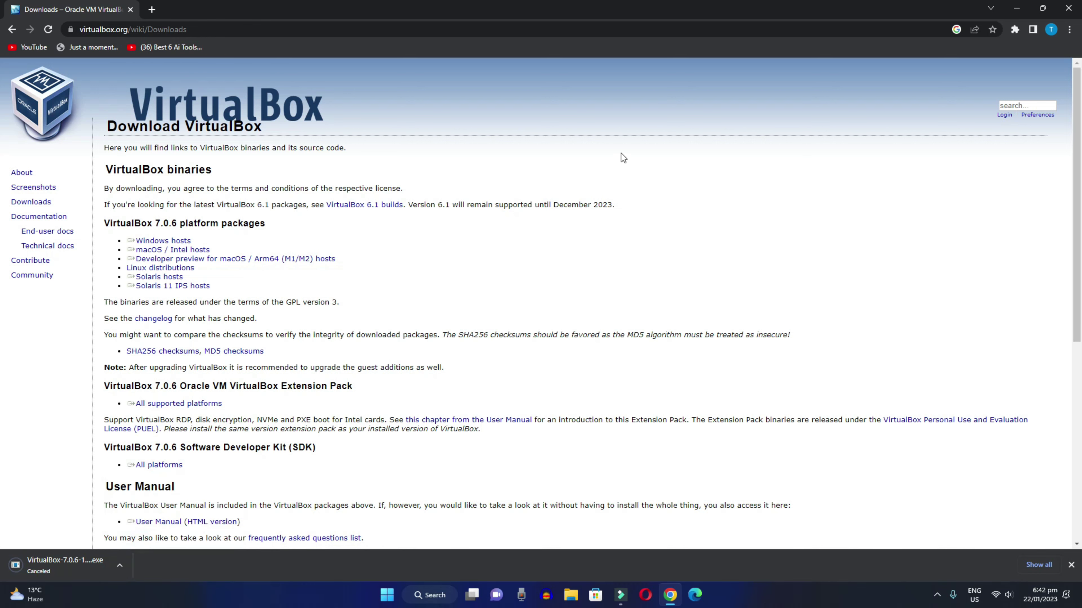
Check the VirtualBox installer file on the desktop, then return to Chrome's address bar
left_click(1017, 8)
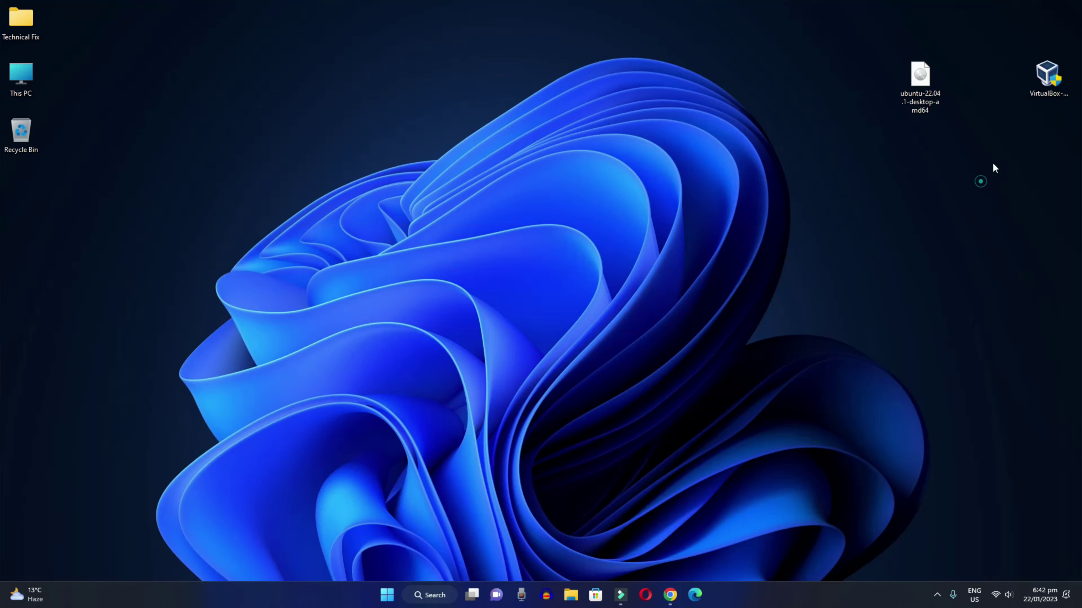
left_click(1048, 72)
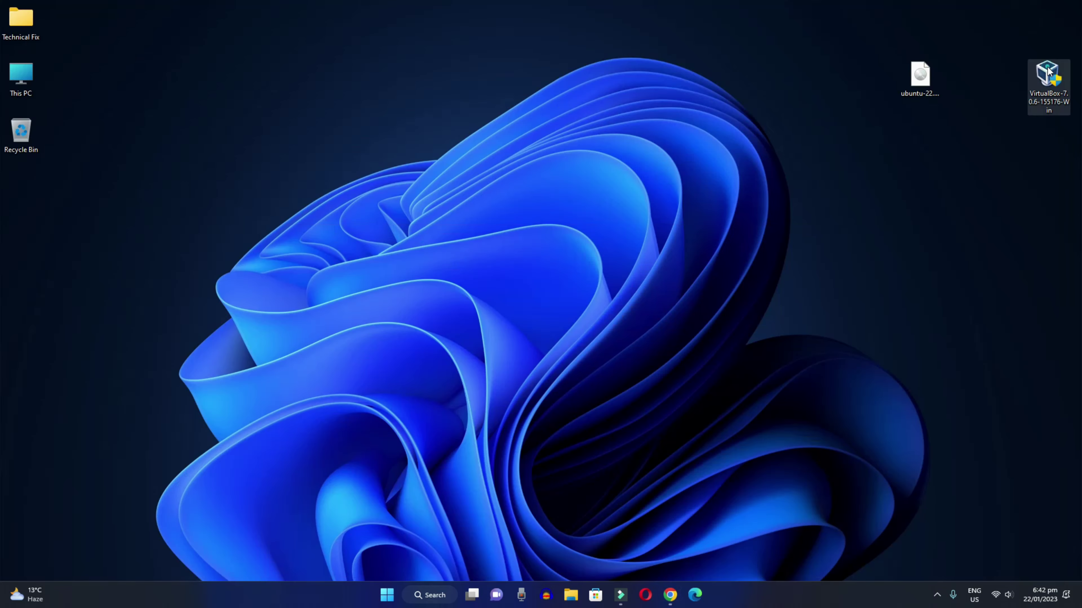
left_click(671, 597)
left_click(161, 29)
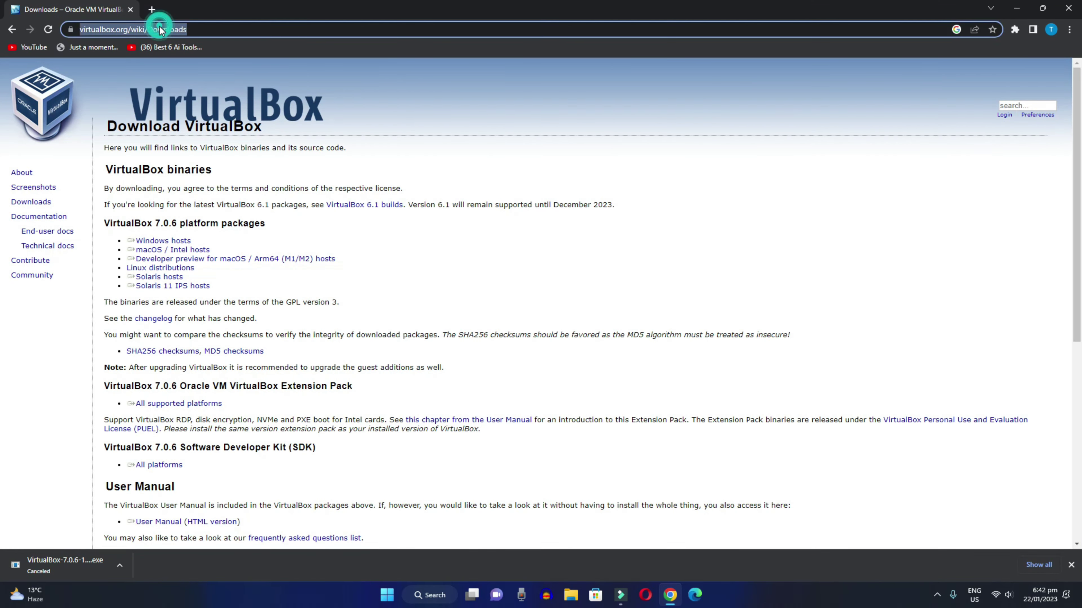
Search Google for ubuntu, open ubuntu.com and accept the cookie settings
type("un")
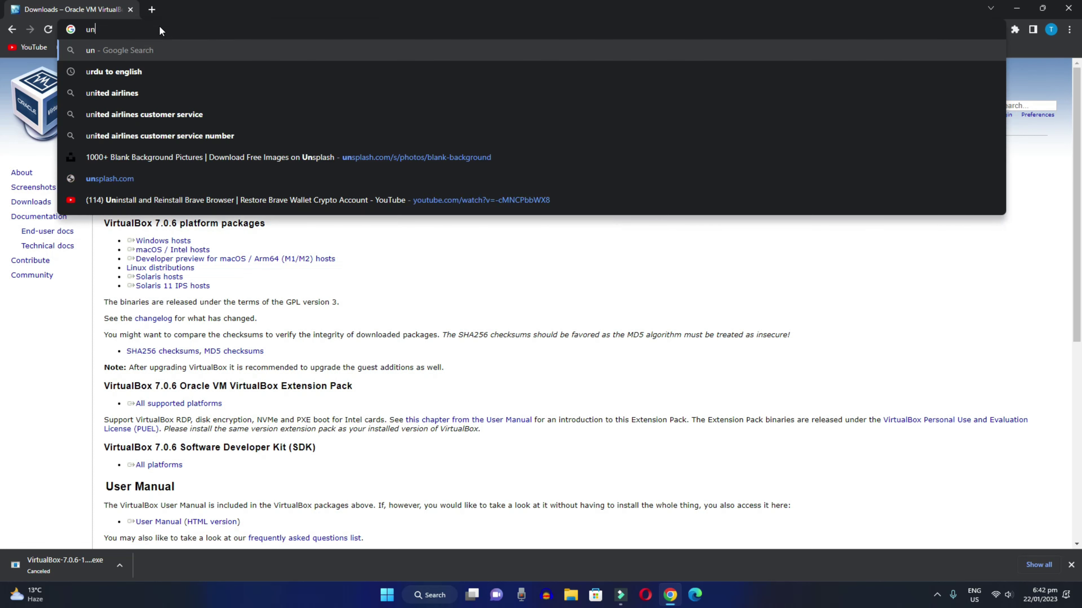
type("untu")
key("Down")
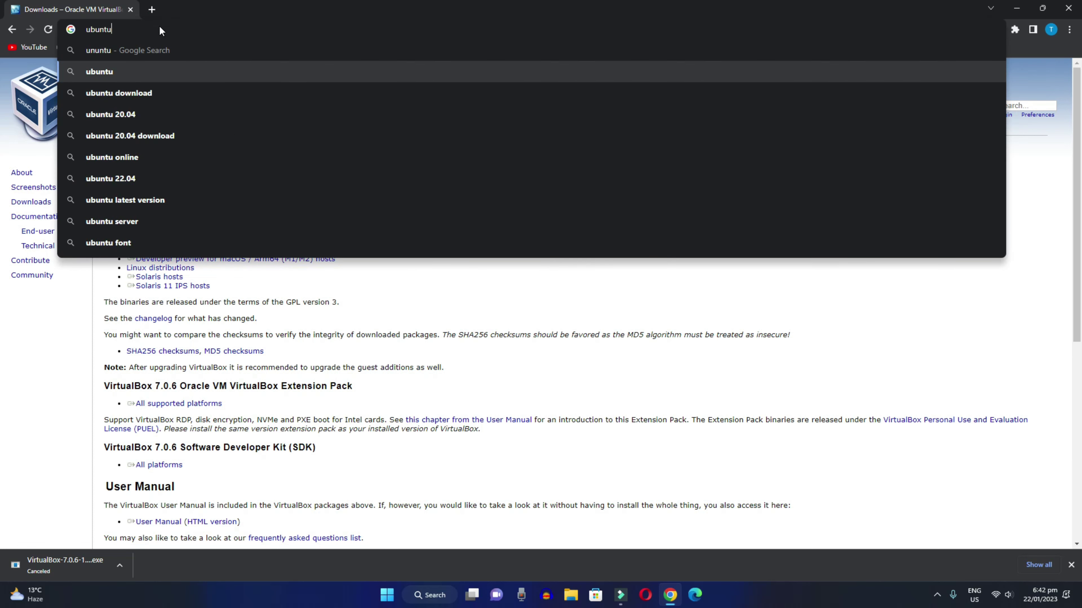
key("Return")
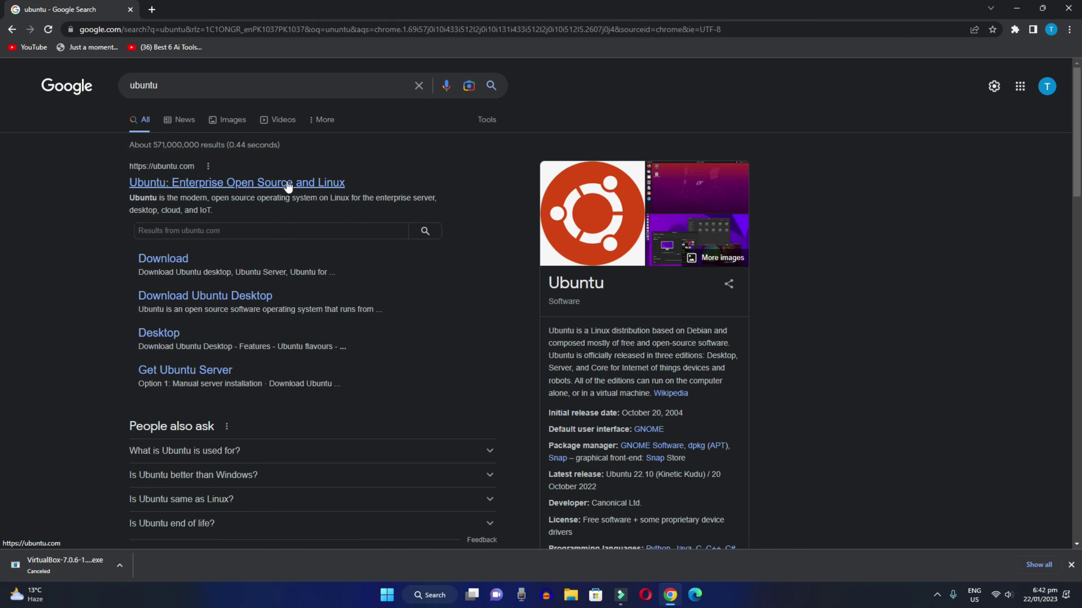
left_click(261, 183)
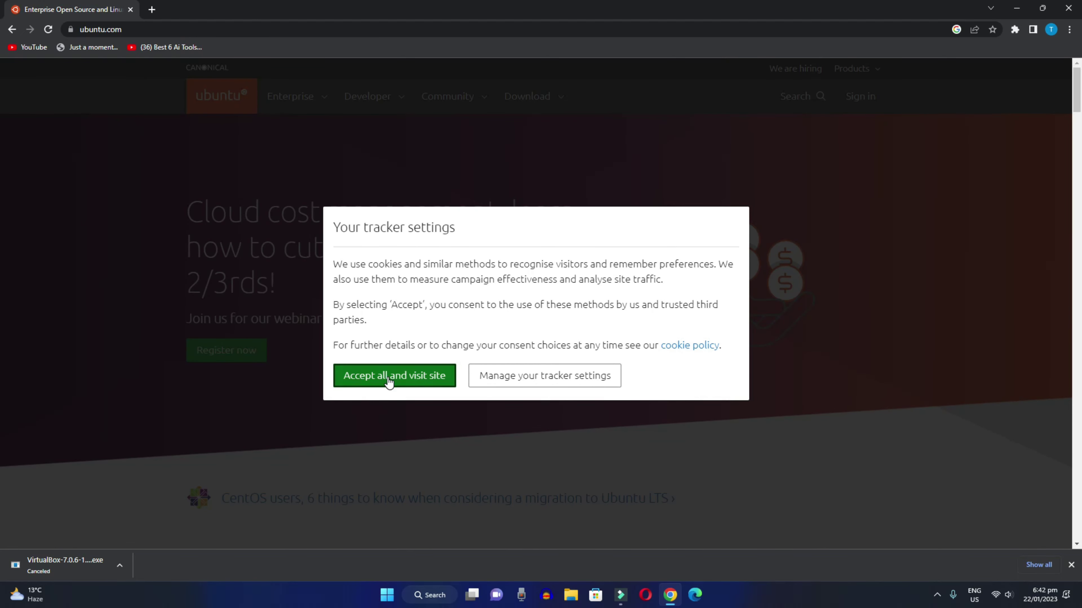
left_click(387, 375)
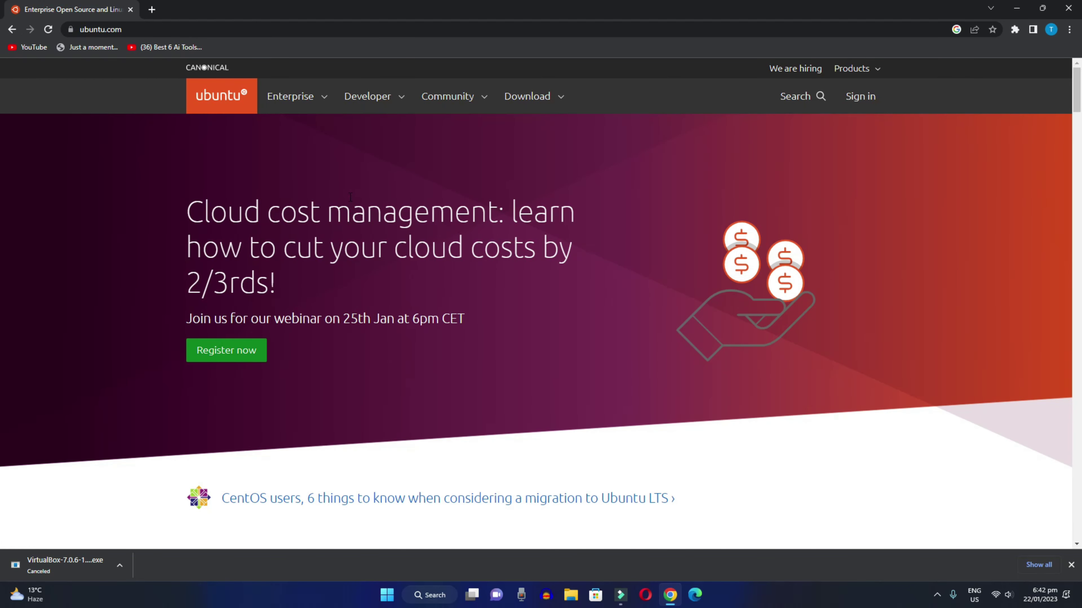
Start downloading Ubuntu Desktop 22.04 LTS from the Download menu
scroll(350, 196, "down", 1)
scroll(357, 179, "up", 1)
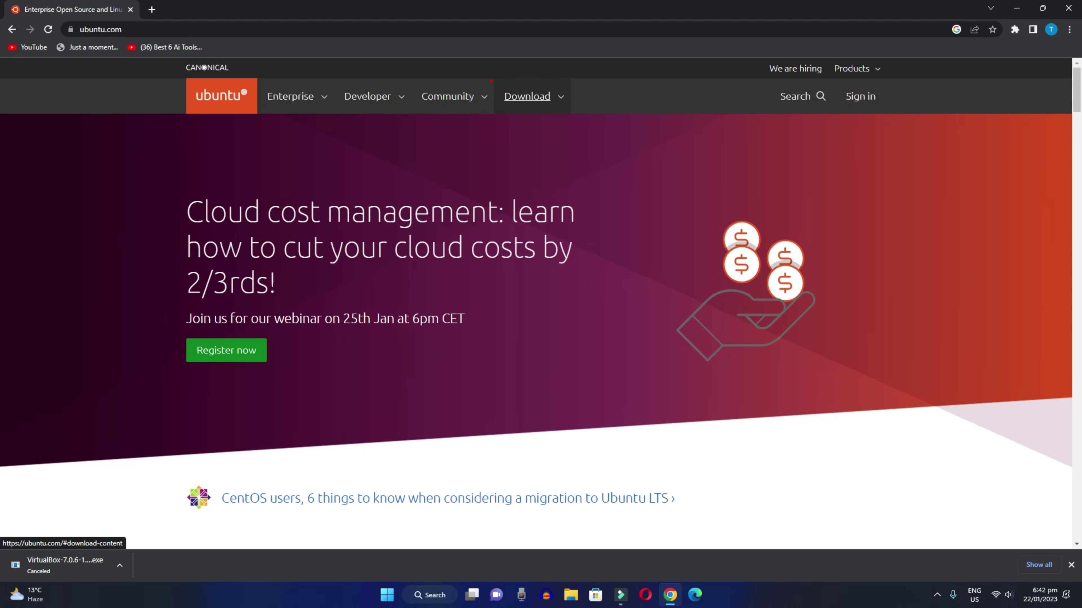
left_click(547, 102)
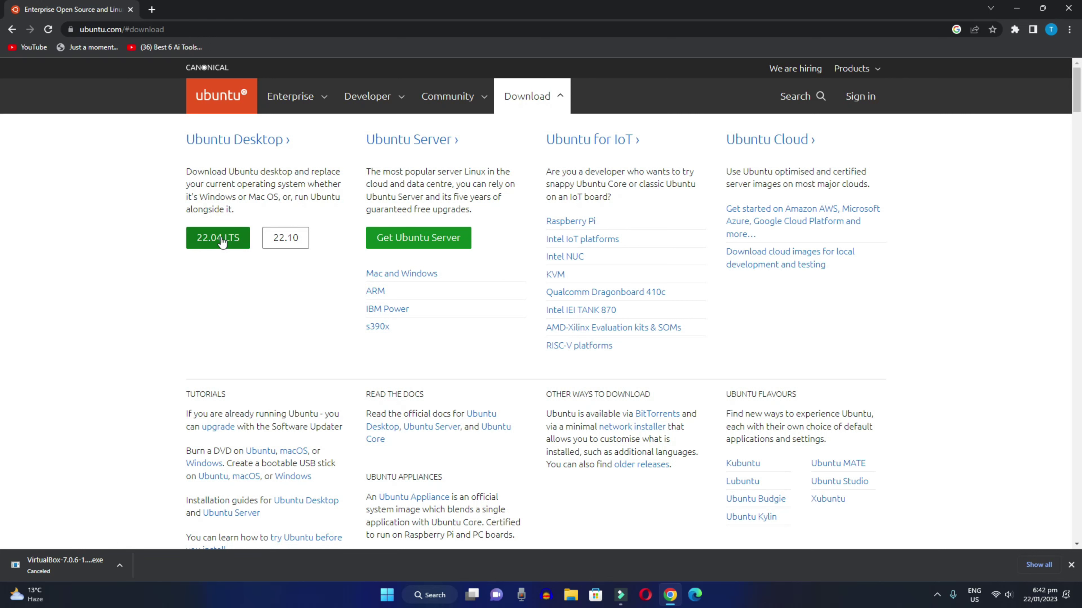
left_click(221, 241)
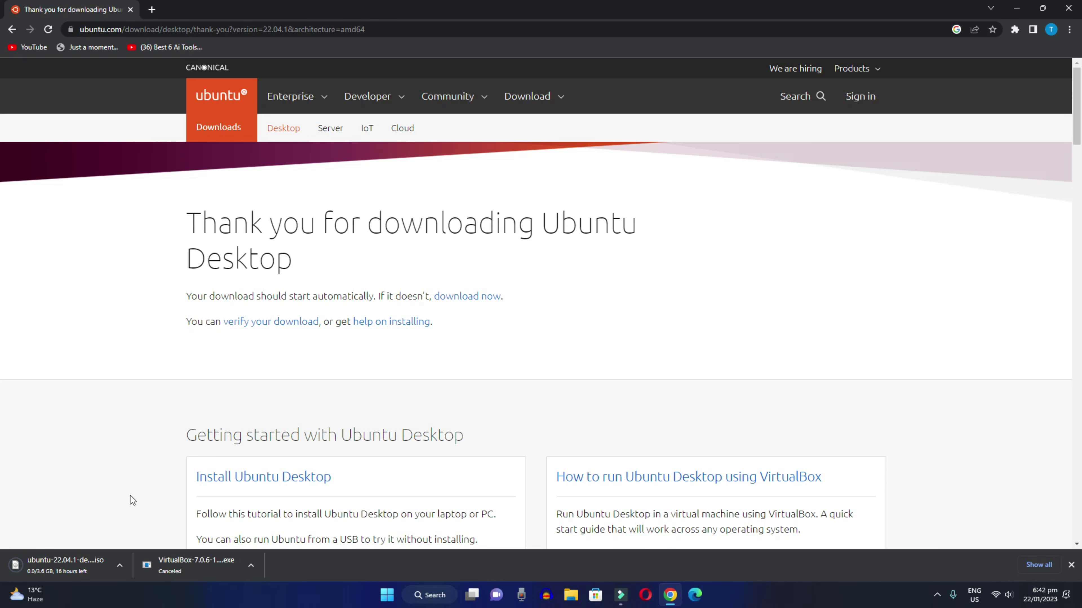
Cancel the Ubuntu 22.04.1 ISO download, dismiss the downloads list and minimize Chrome
left_click(119, 566)
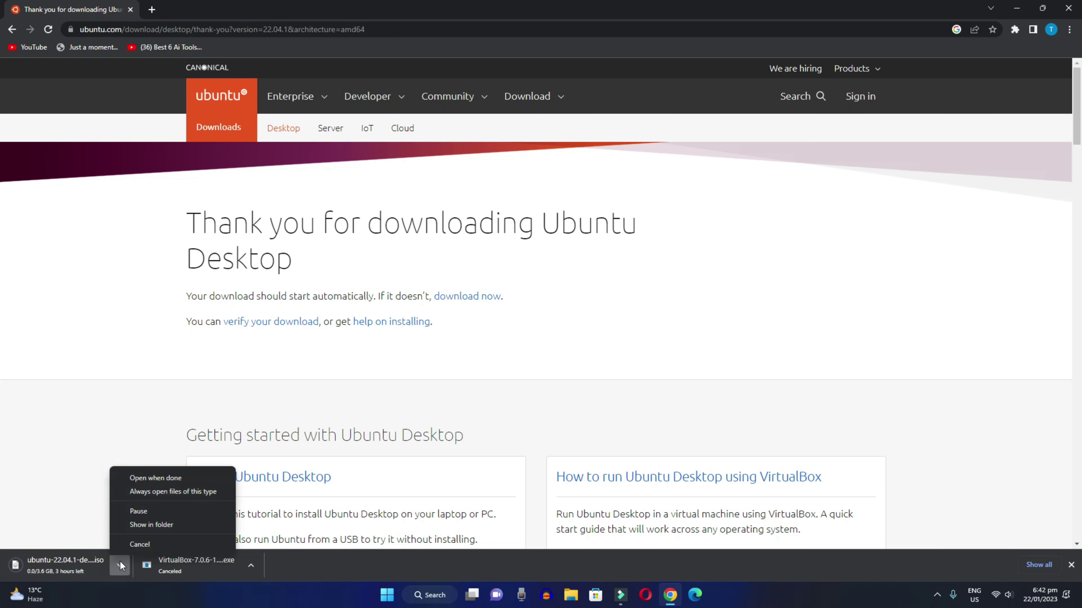
left_click(127, 545)
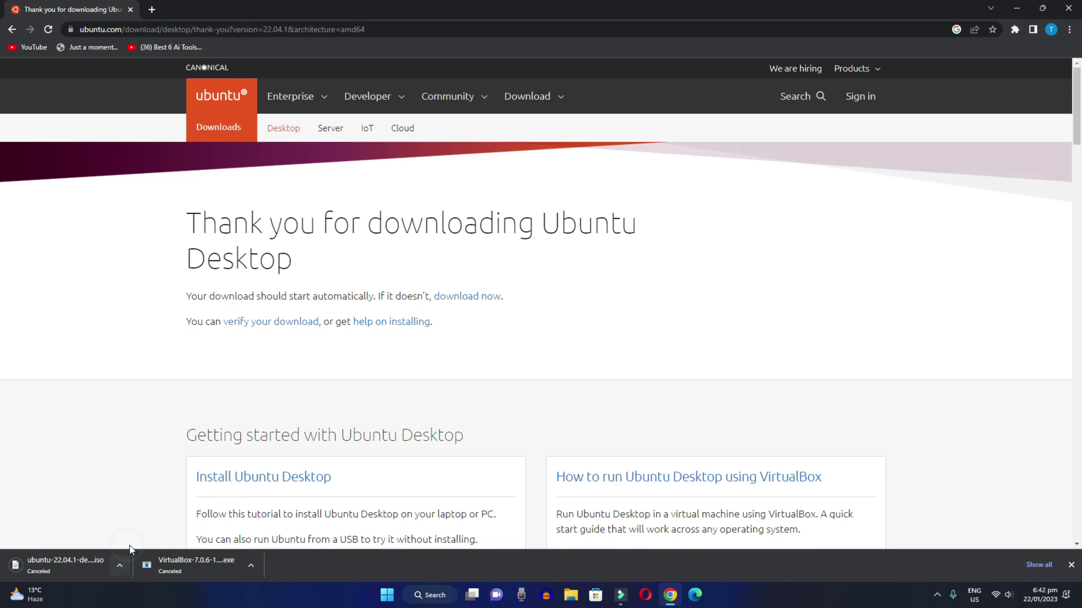
left_click(1071, 566)
left_click(1019, 7)
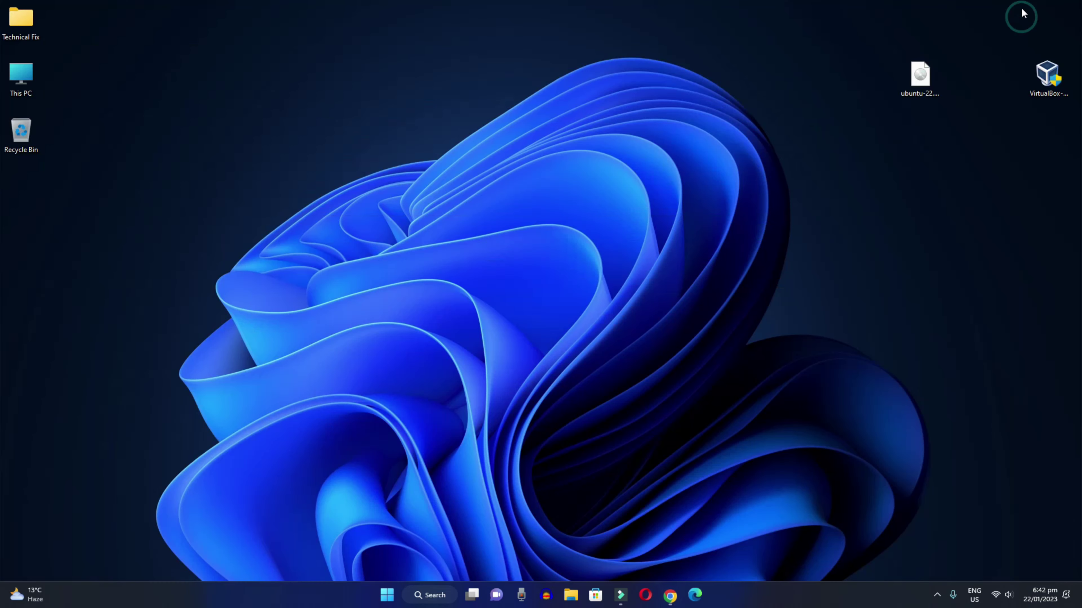
Run the VirtualBox installer from the desktop as administrator
left_click(539, 267)
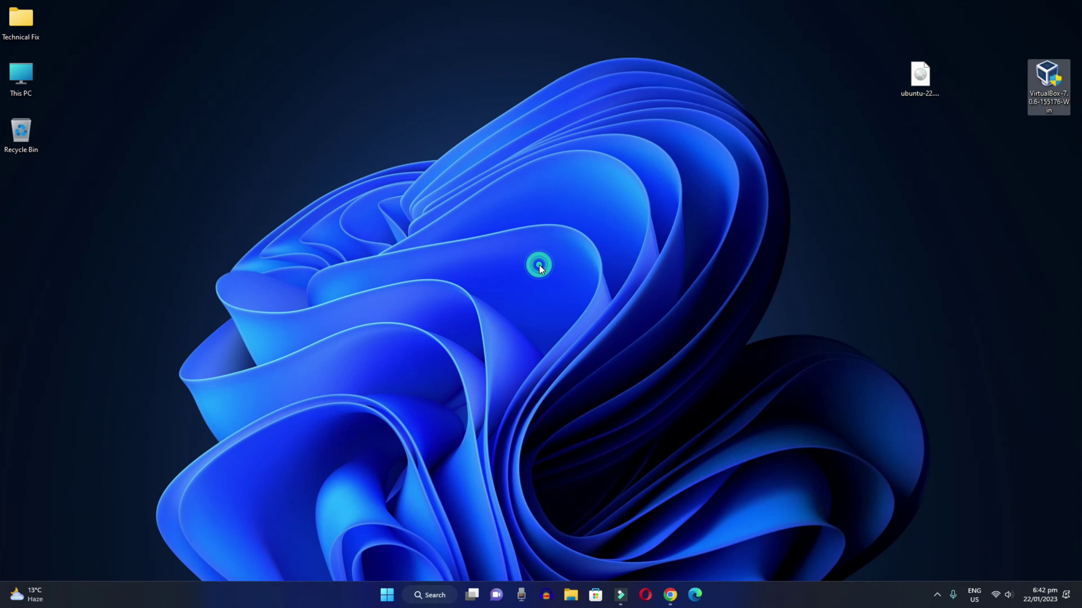
right_click(1047, 79)
left_click(957, 132)
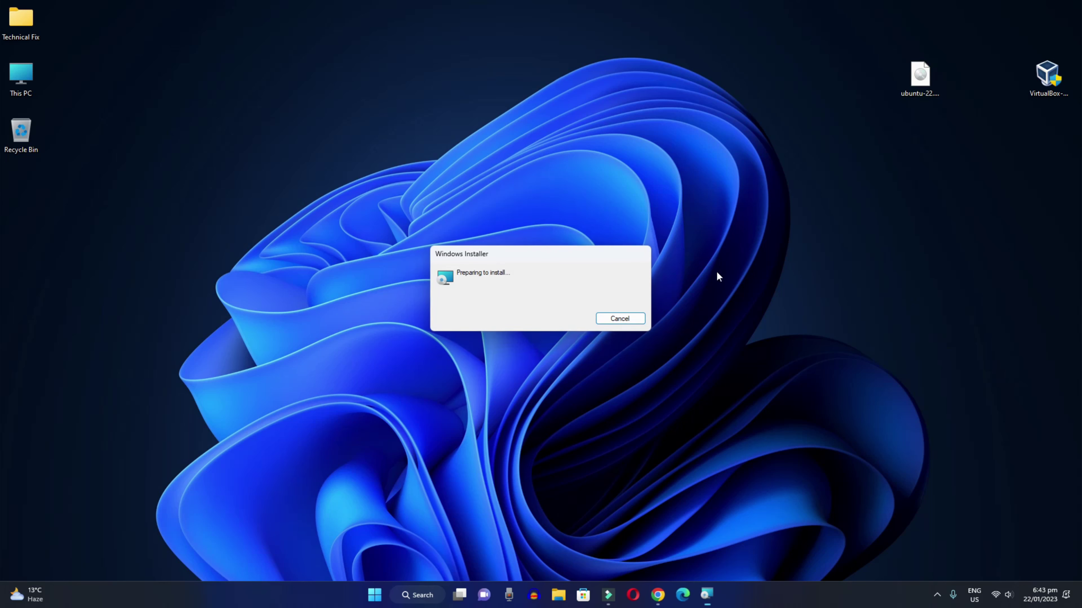
Install VirtualBox 7.0.6 with default features, accepting the network and dependency warnings
left_click(595, 384)
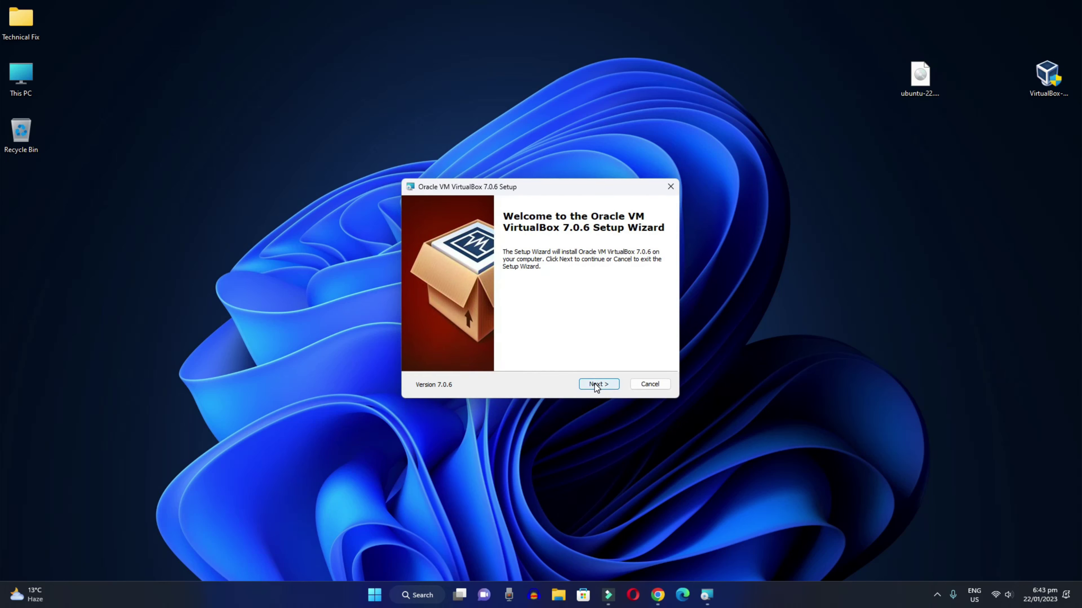
left_click(611, 386)
left_click(615, 388)
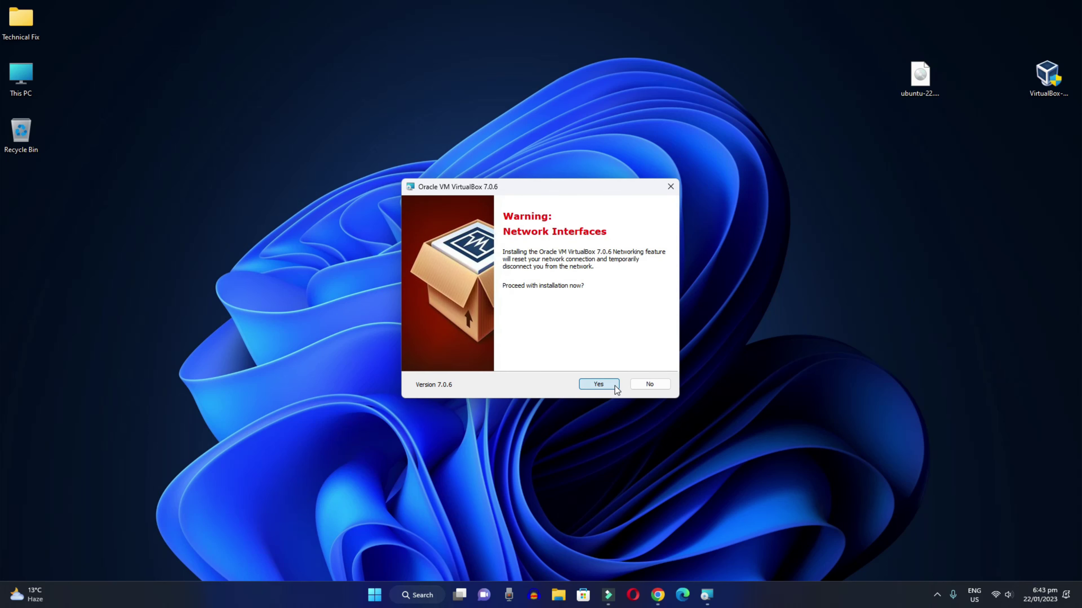
left_click(616, 389)
left_click(615, 387)
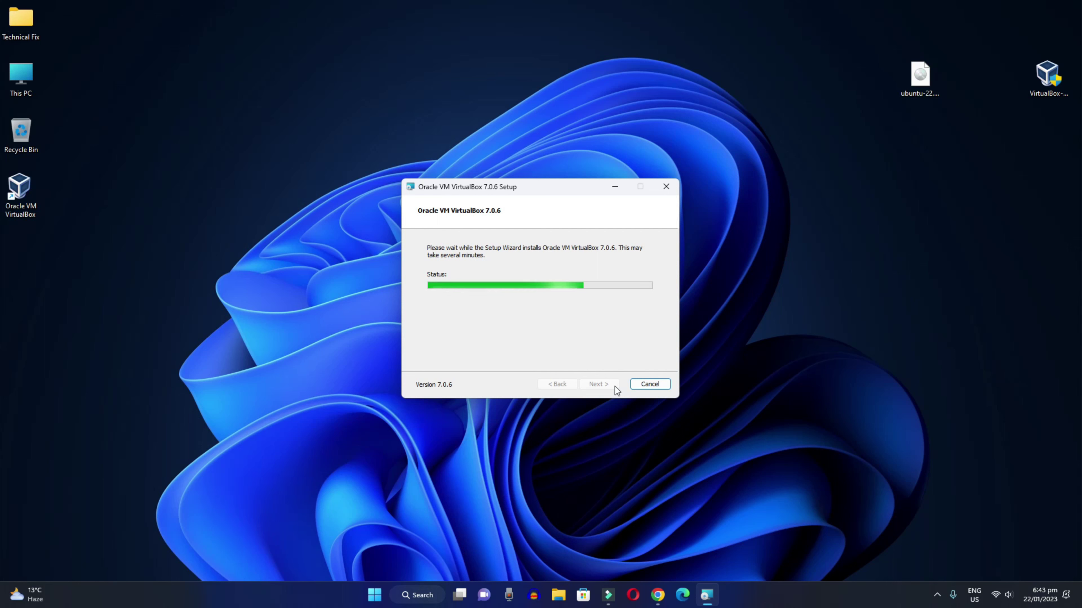
left_click(28, 208)
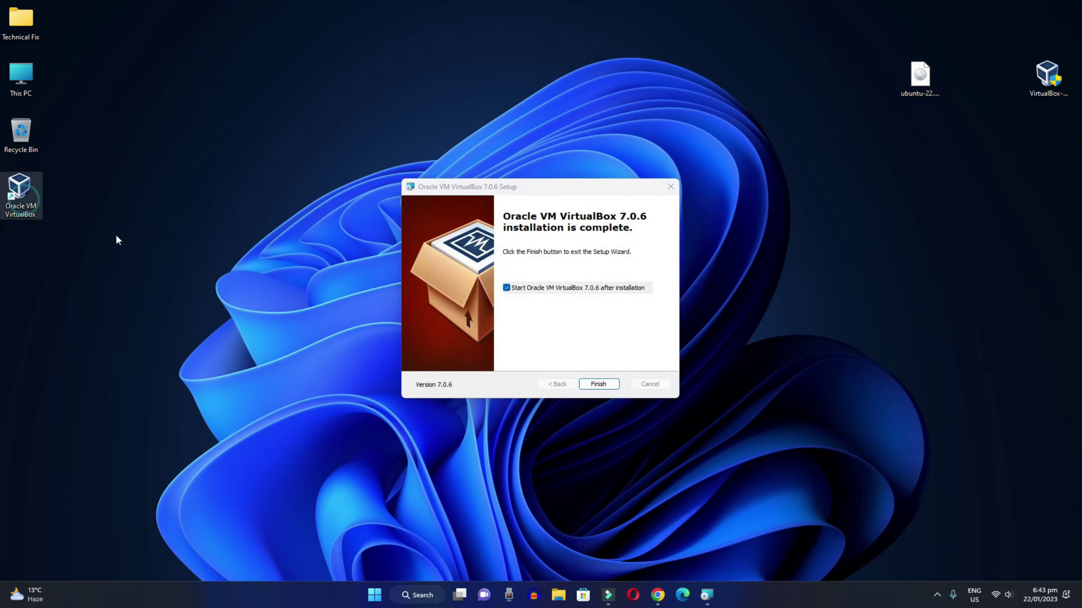
Finish setup to launch VirtualBox Manager, then restore it down and reposition the window
left_click(604, 383)
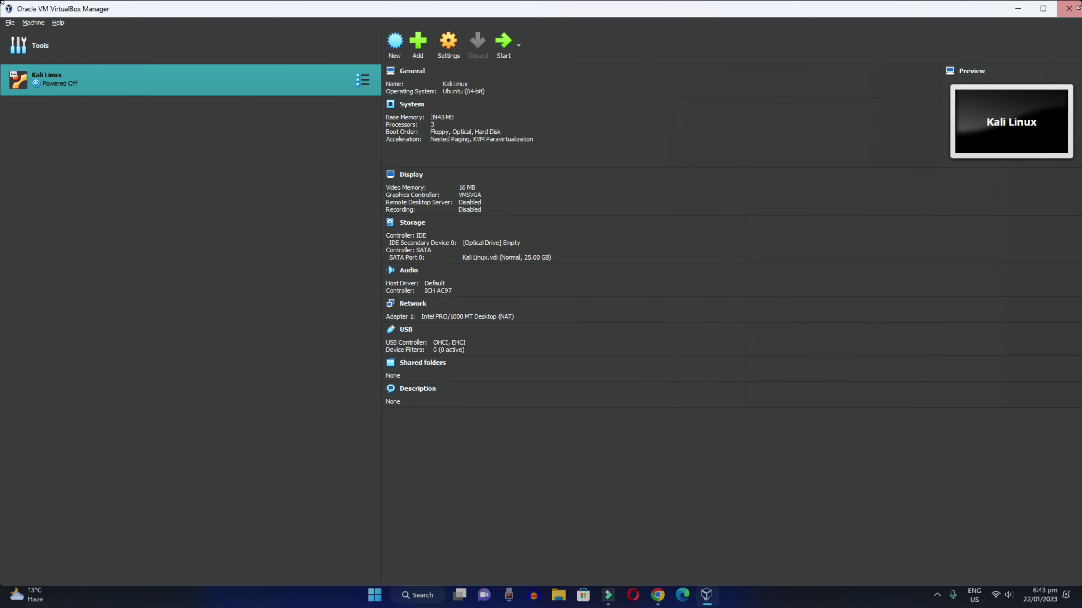
left_click(1043, 8)
left_click_drag(523, 102, 537, 76)
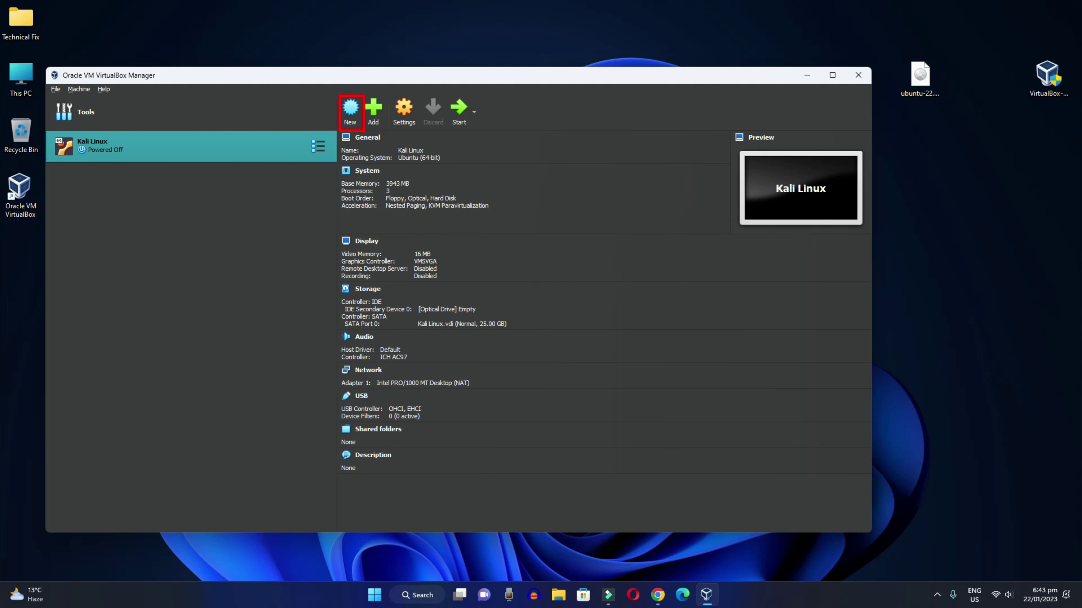
Start a new virtual machine named Ubuntu and choose Other… for its machine folder
left_click(350, 109)
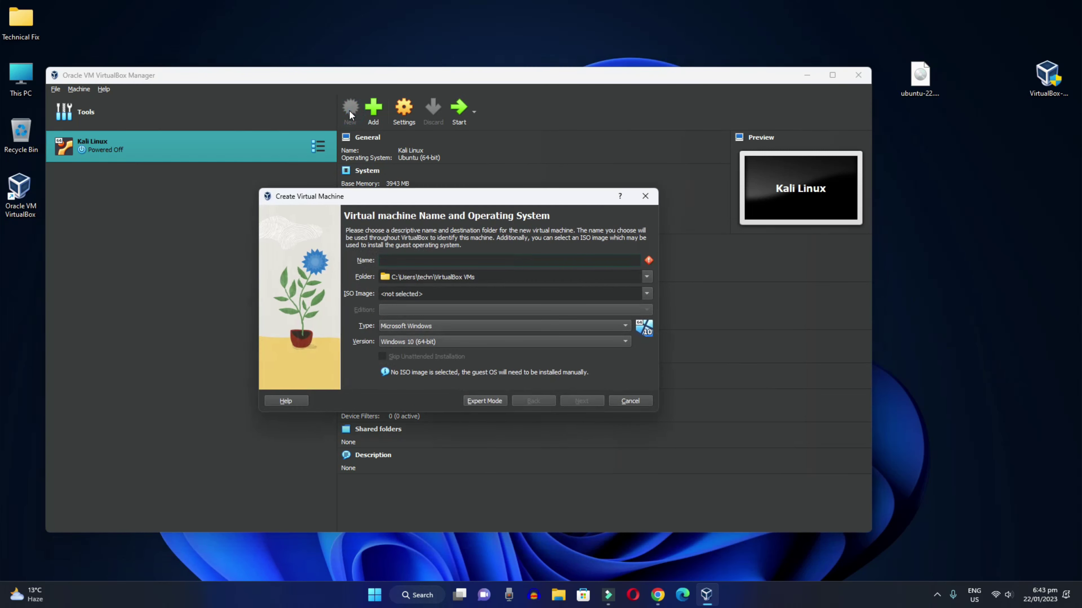
type("Ubuntu")
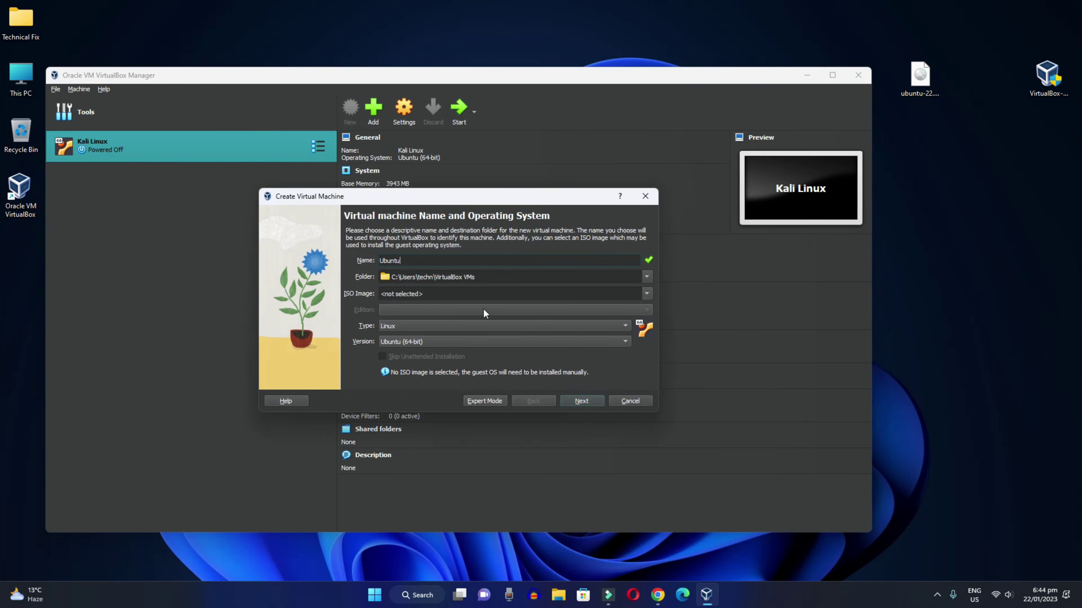
left_click(647, 276)
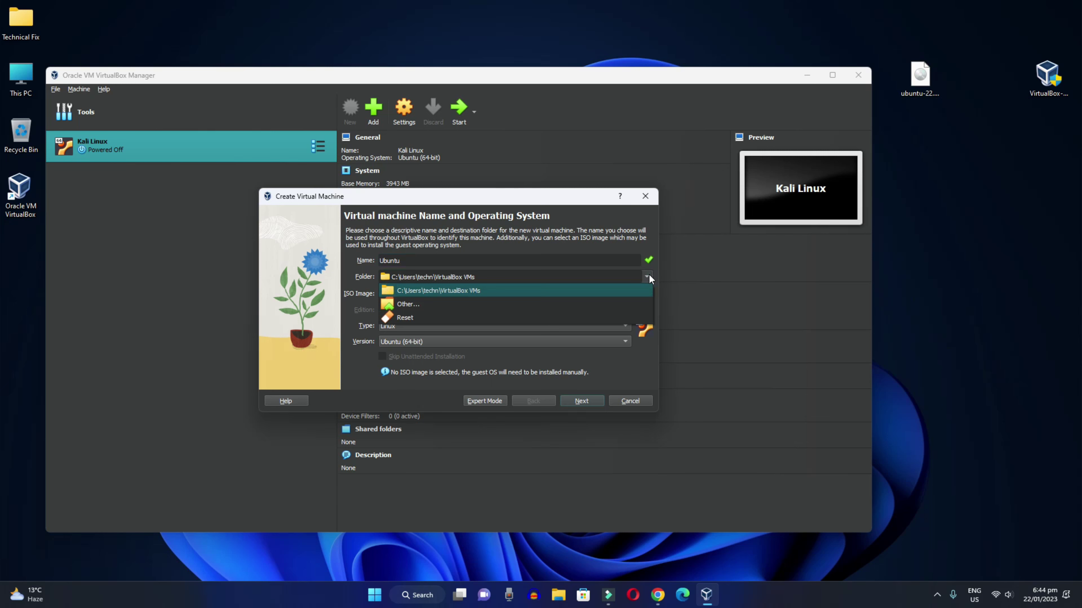
left_click(647, 277)
left_click(647, 277)
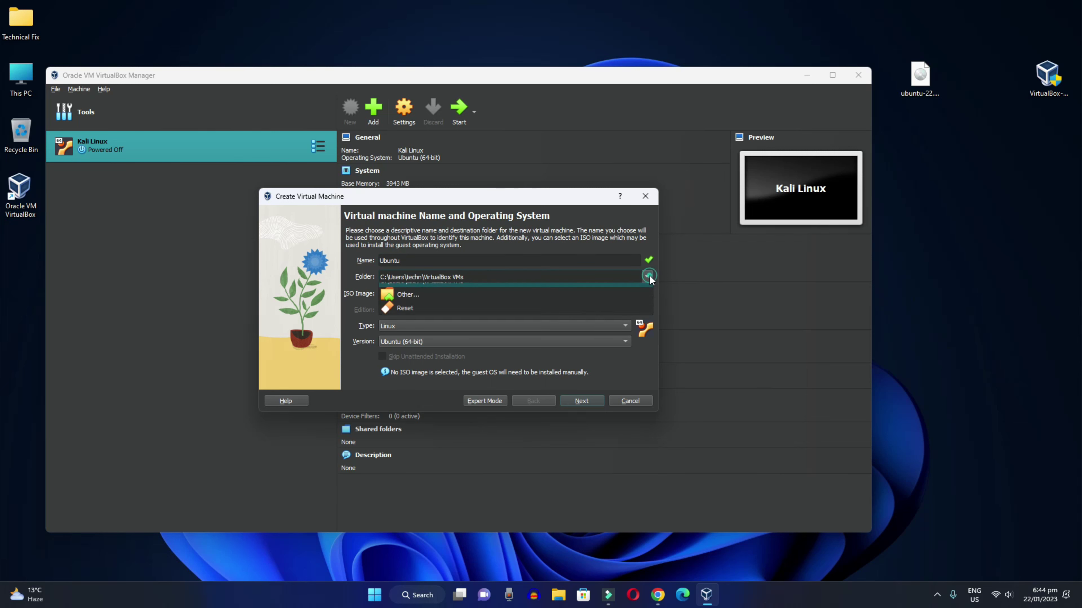
left_click(531, 272)
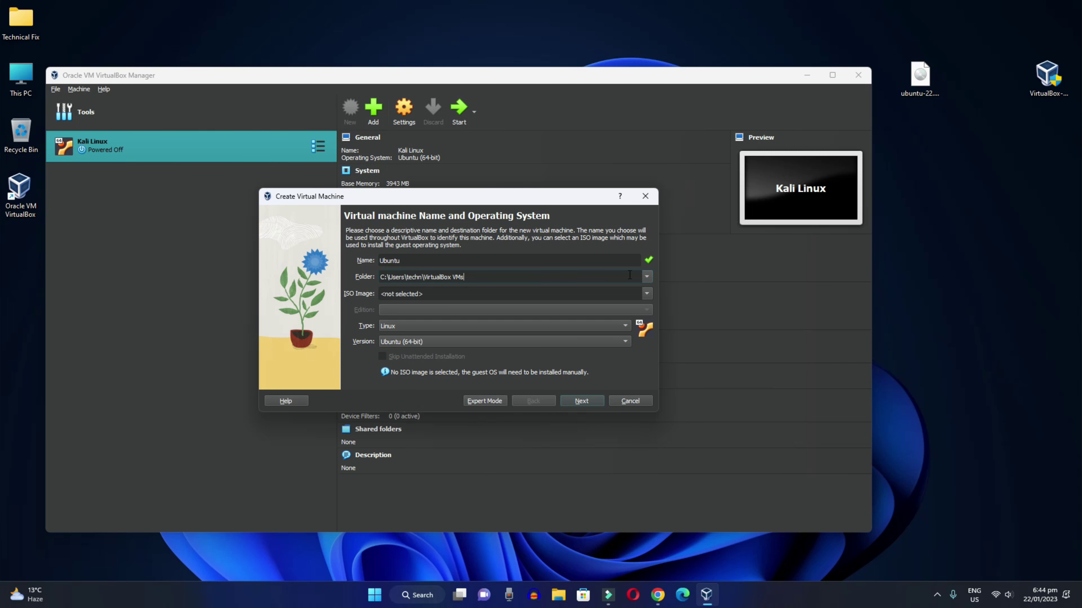
left_click(647, 276)
left_click(415, 309)
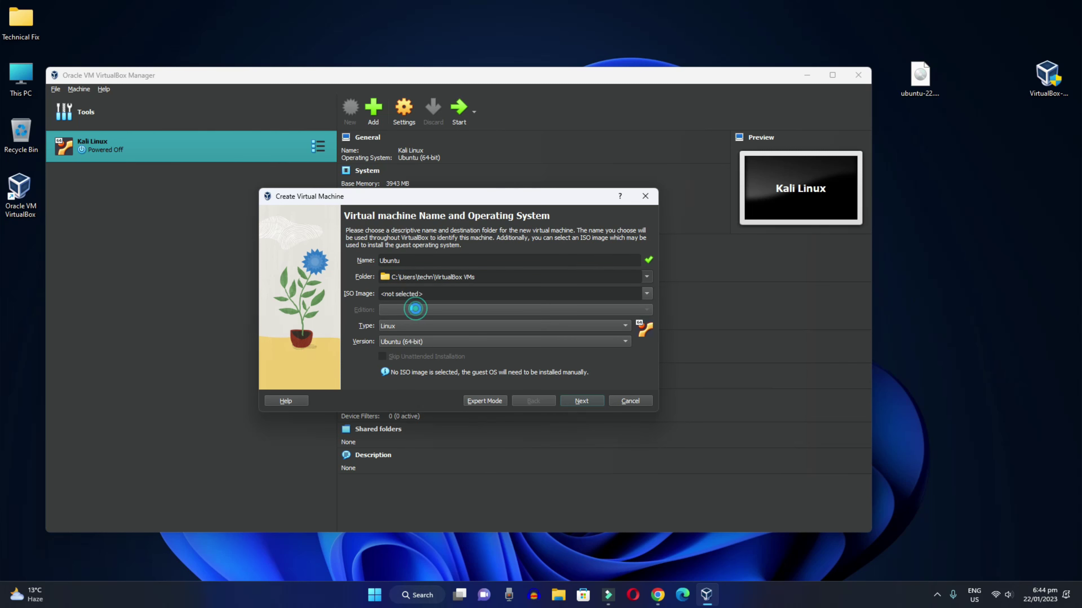
Create a new Ubuntu folder on New Volume (D:) and select it as the machine folder
left_click(326, 443)
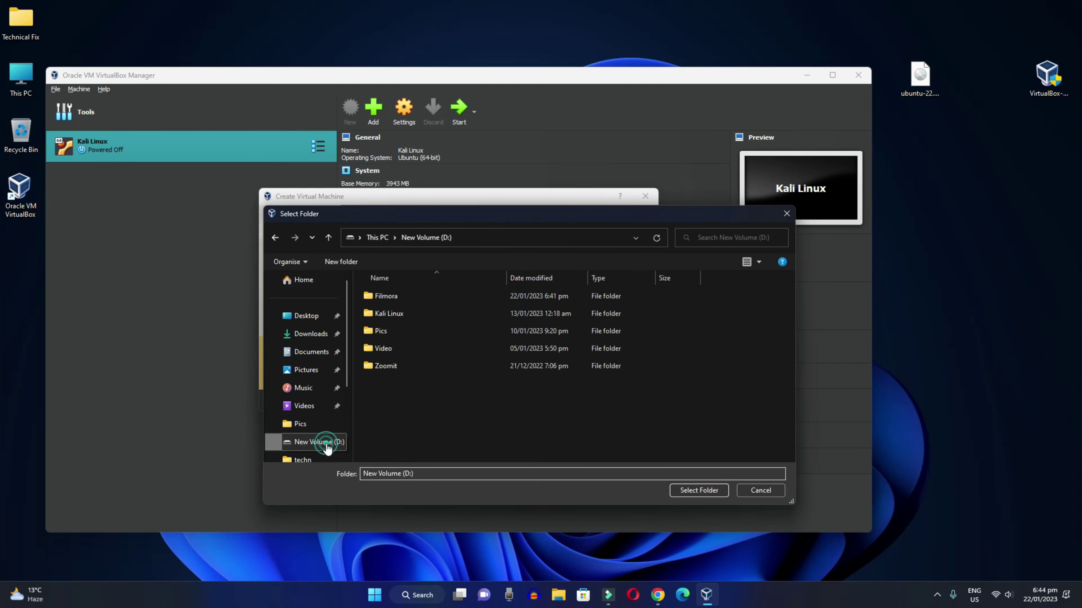
right_click(435, 408)
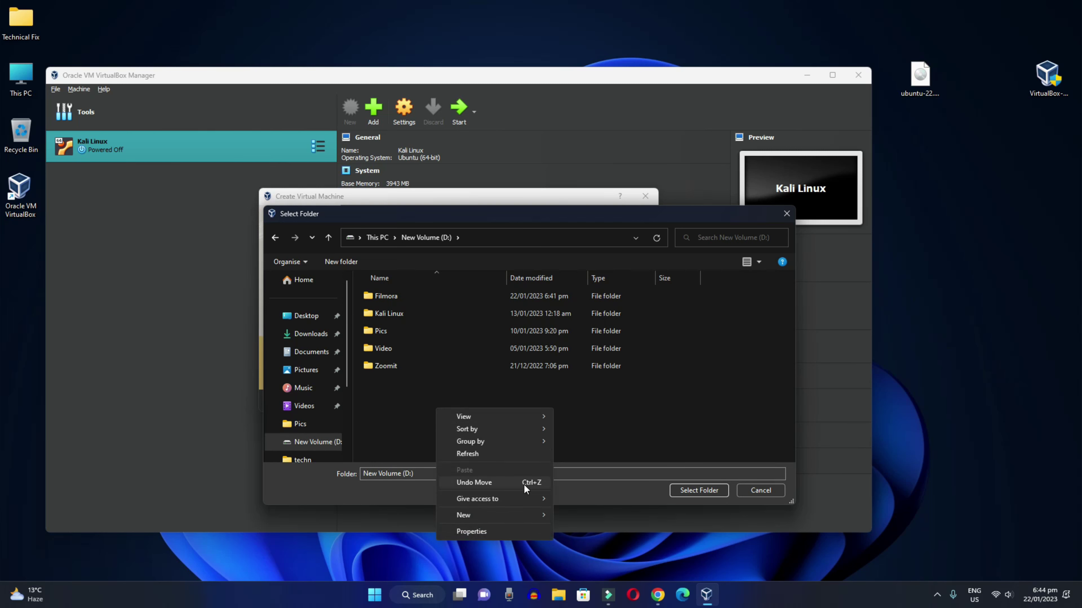
mouse_move(521, 513)
left_click(574, 516)
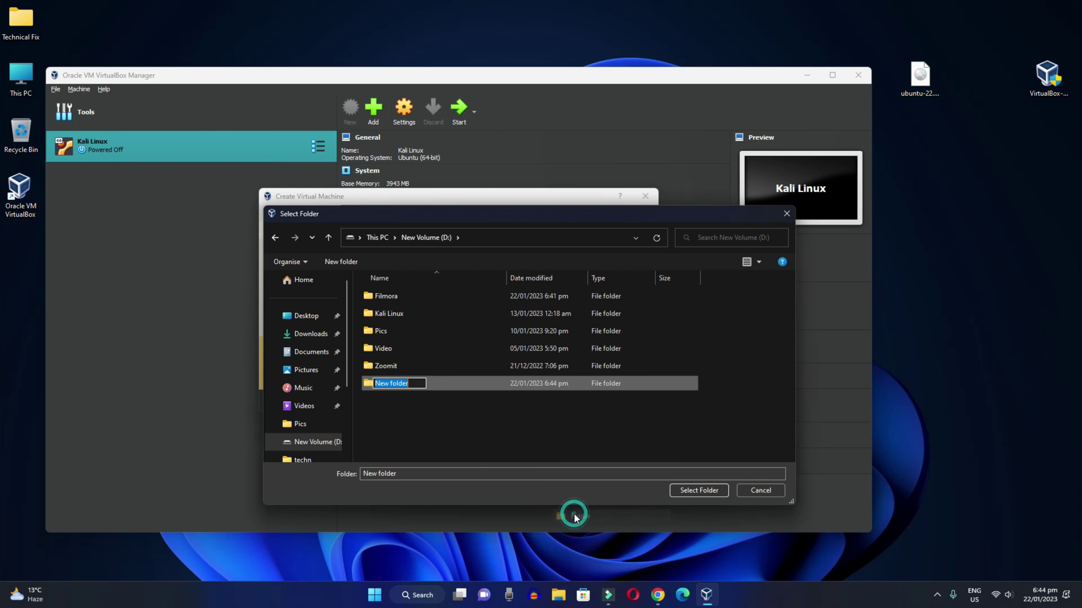
type("Ubuntu")
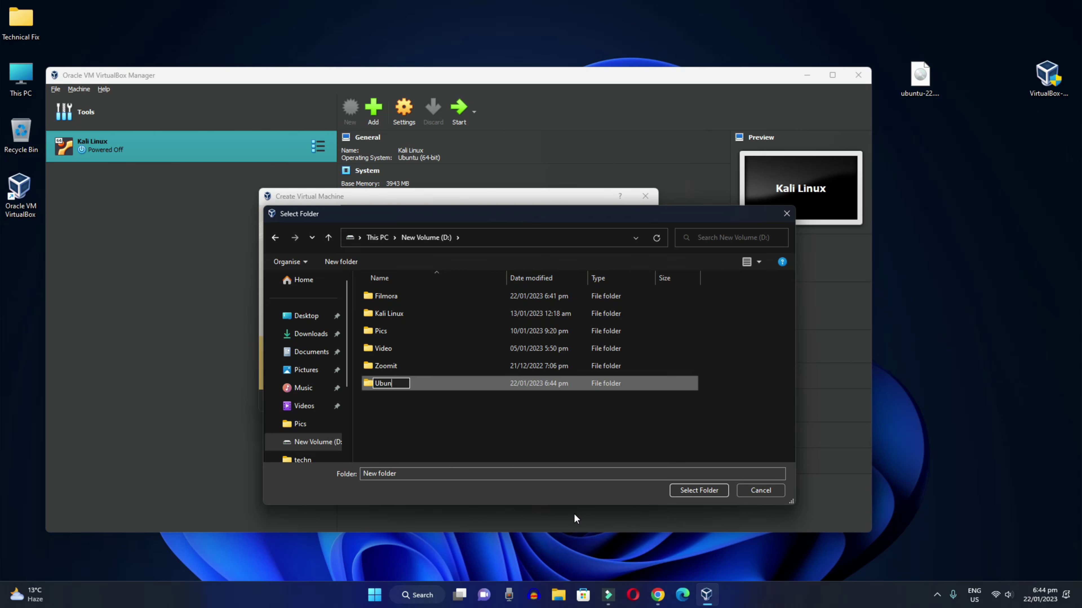
left_click(442, 404)
left_click(391, 385)
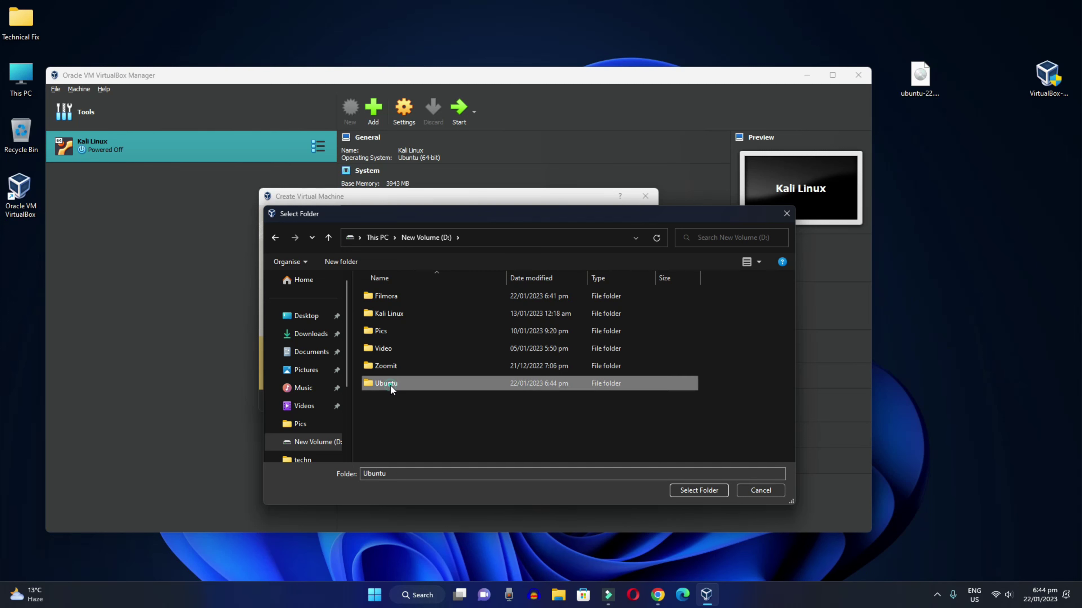
left_click(690, 490)
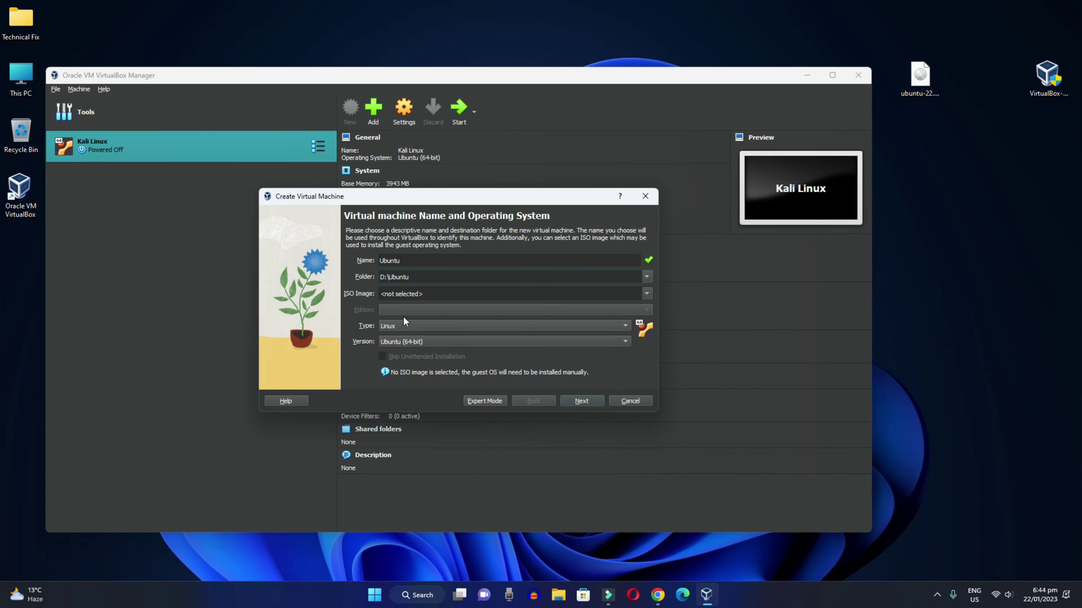
Attach ubuntu-22.04.1-desktop-amd64.iso from the Desktop as the machine's ISO image
triple_click(412, 276)
left_click(646, 294)
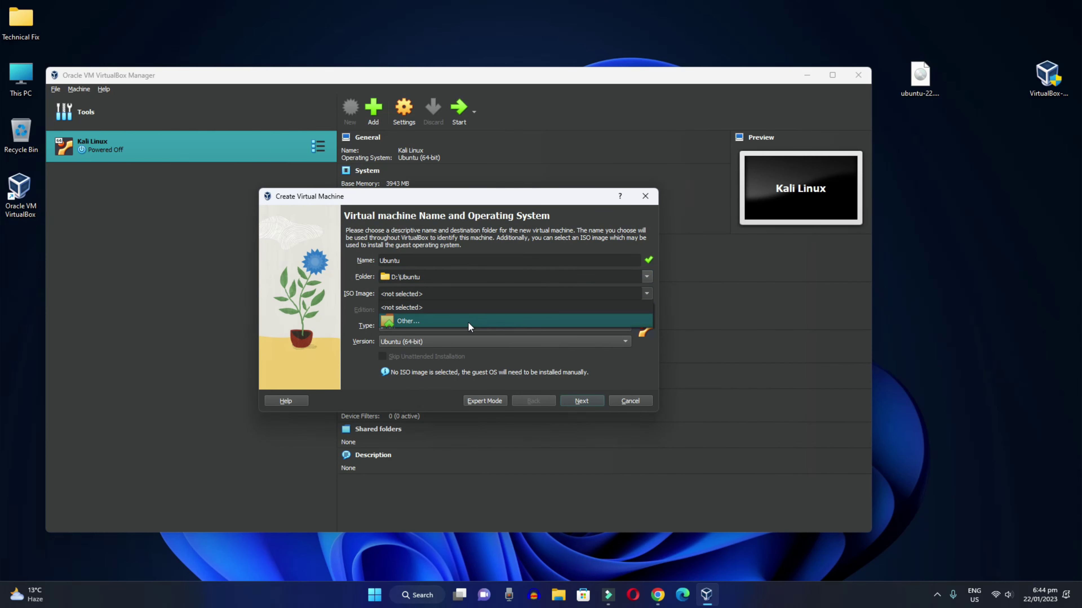
left_click(469, 324)
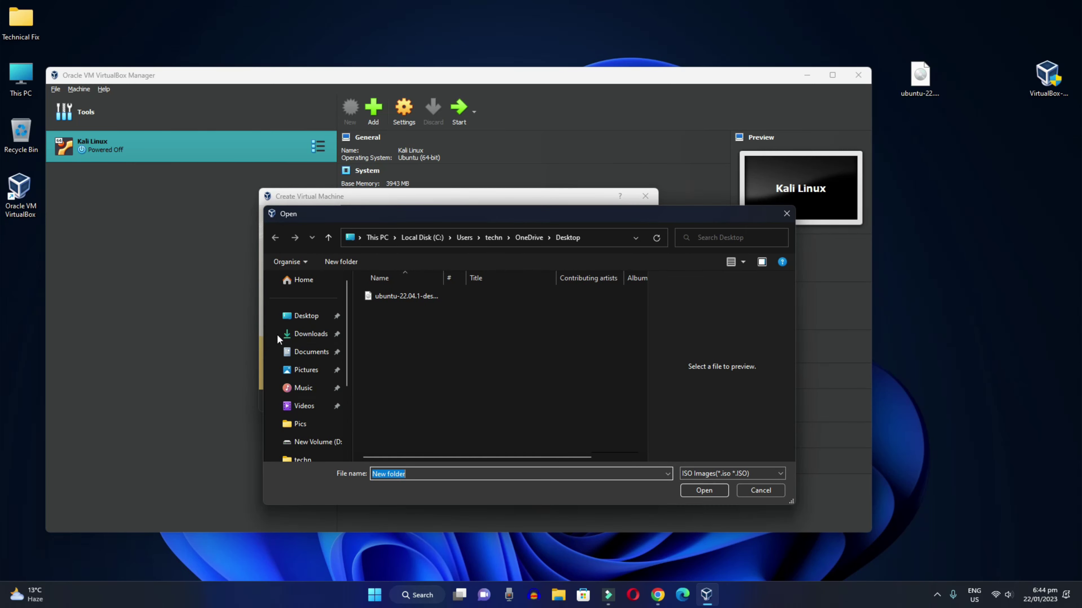
left_click(307, 315)
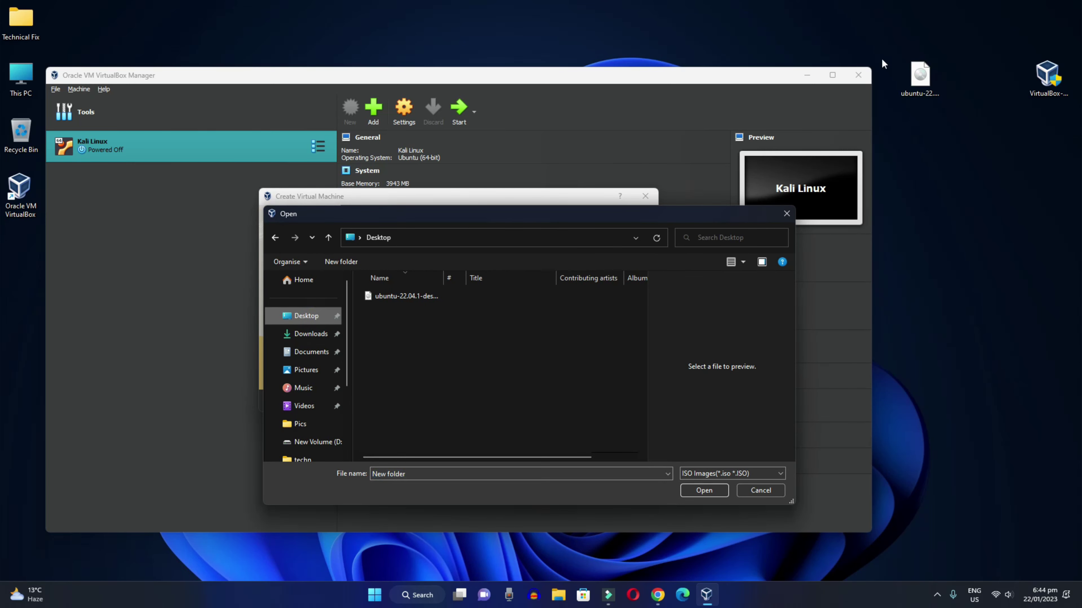
left_click(915, 74)
left_click(404, 296)
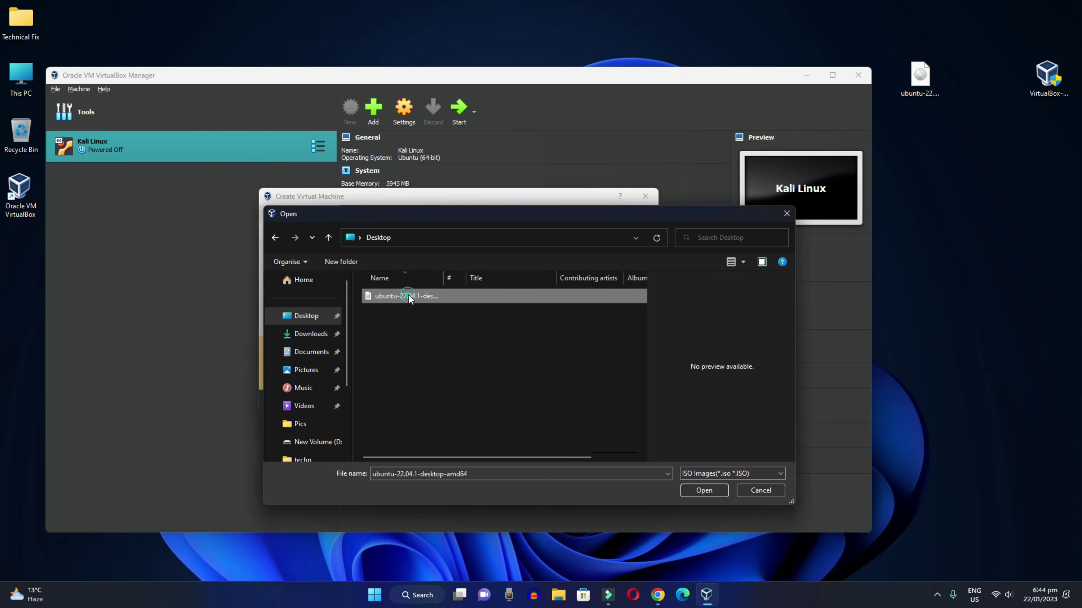
left_click(692, 490)
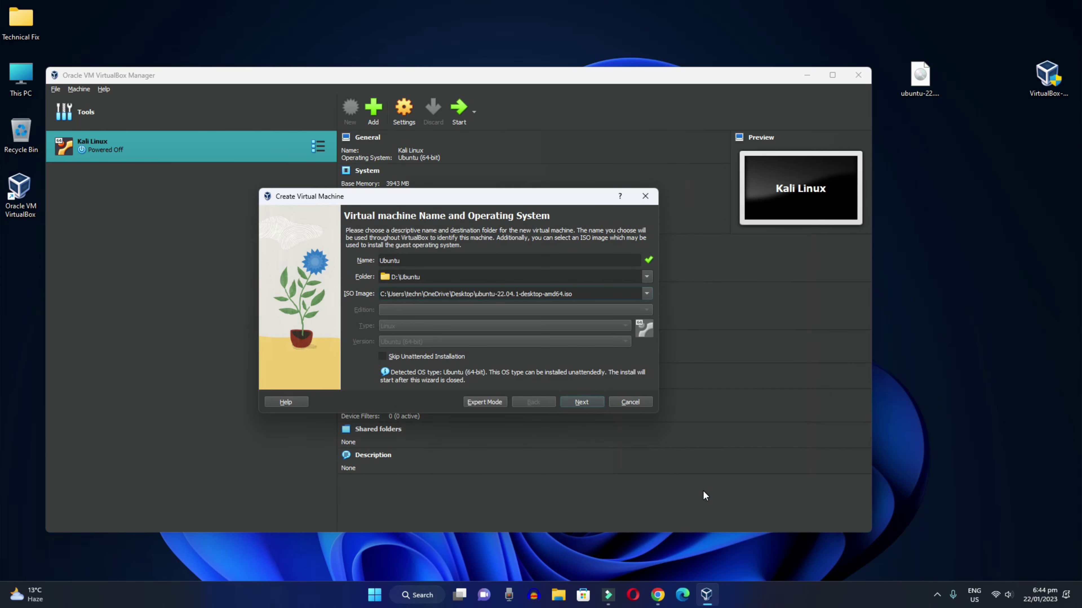
left_click_drag(577, 293, 378, 294)
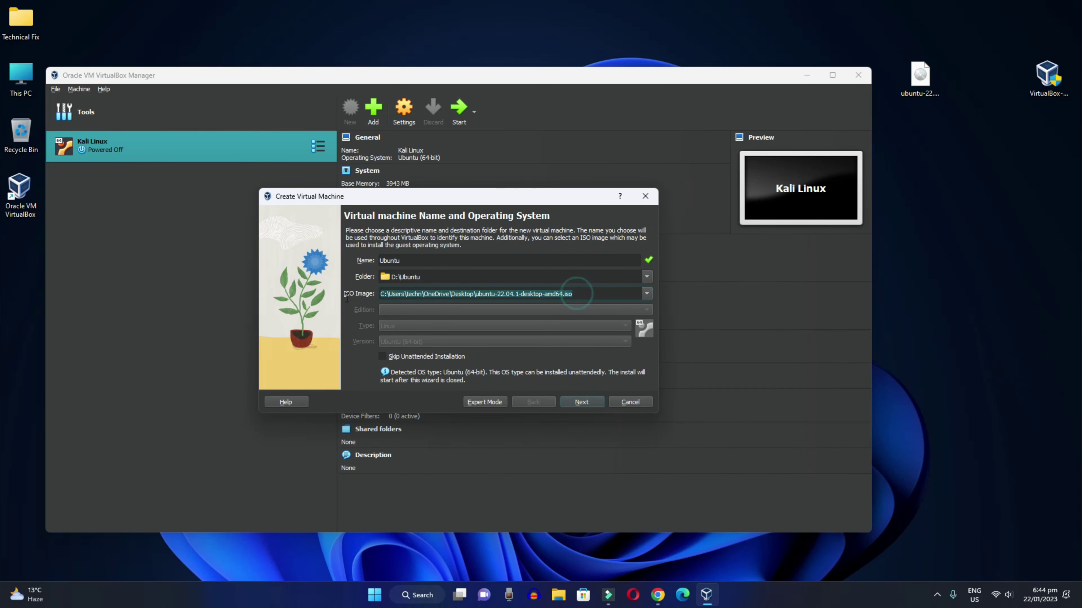
Replace the default unattended-install username and password with custom credentials, repeating the password
left_click(586, 403)
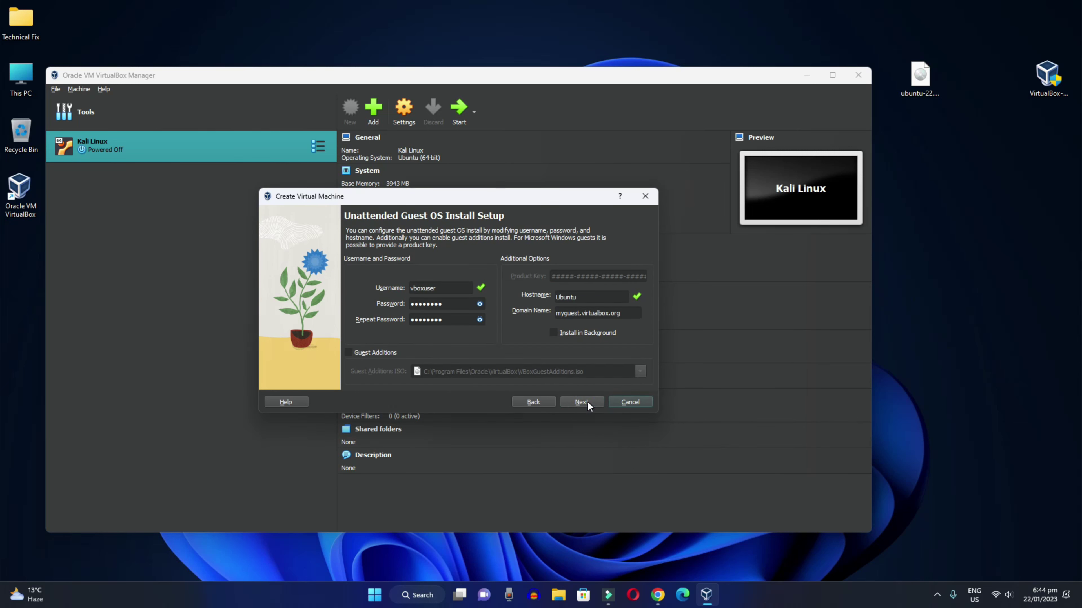
left_click(479, 304)
left_click(479, 303)
left_click_drag(443, 290, 405, 293)
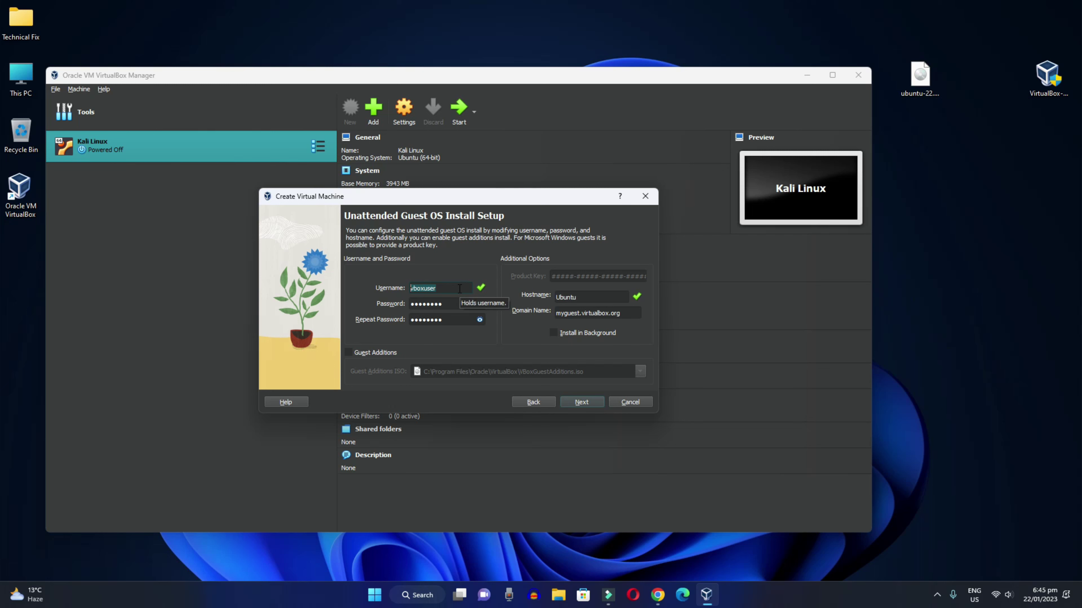
type("technicalfix")
double_click(453, 303)
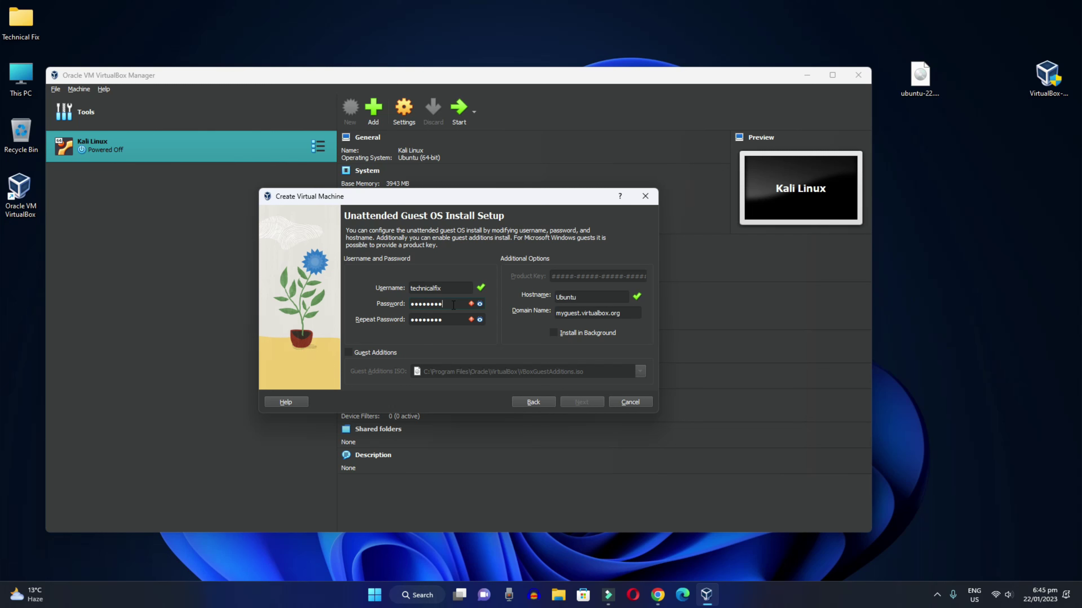
key("Tab")
left_click(589, 402)
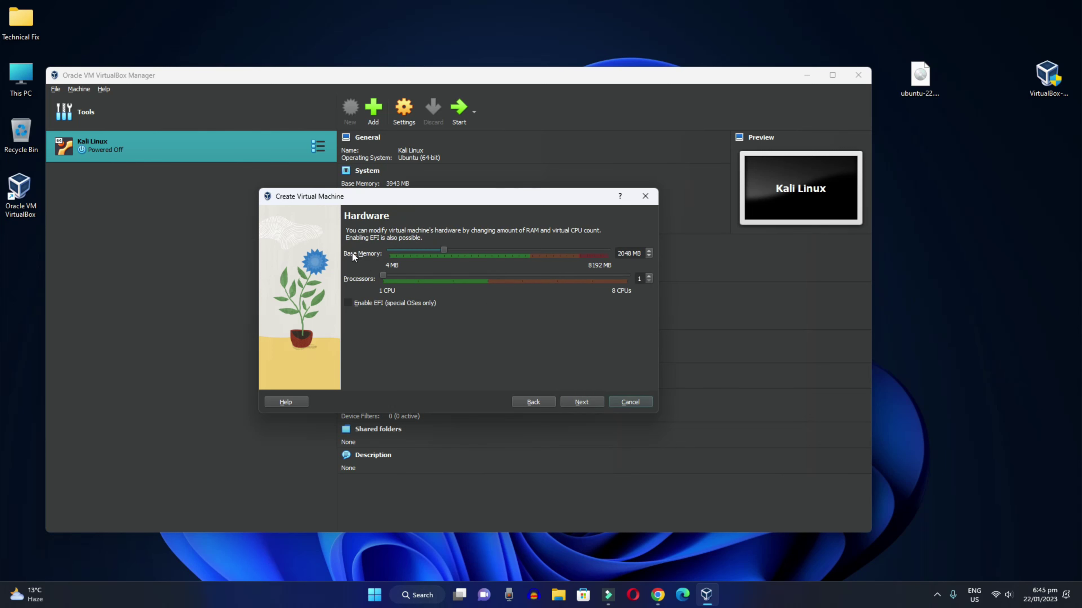
Set base memory to 5265 MB and processors to 4 on the Hardware page
left_click_drag(445, 250, 531, 266)
left_click_drag(384, 276, 471, 284)
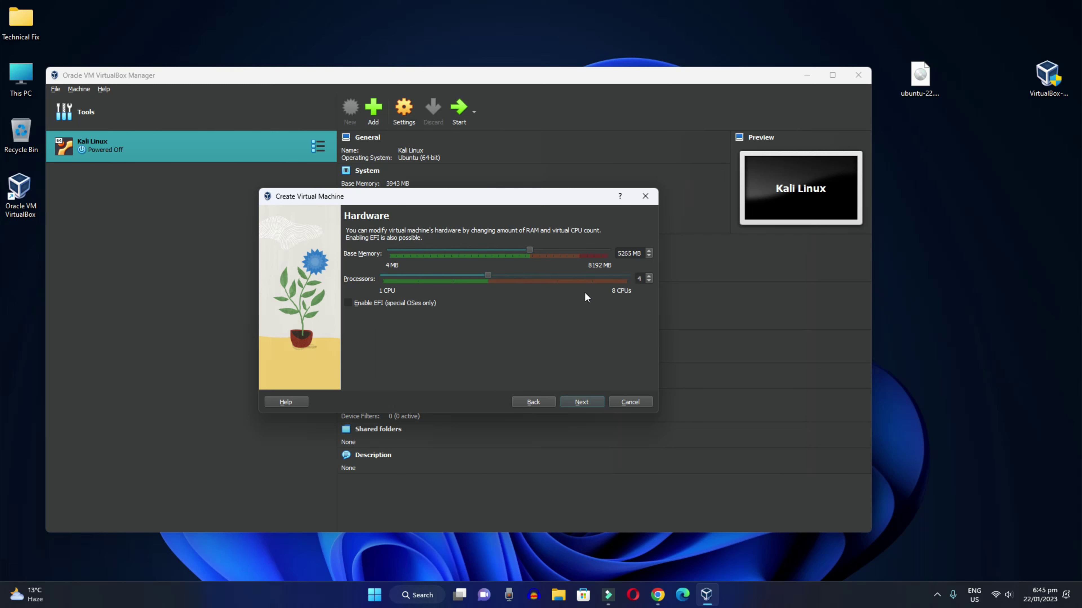
left_click(577, 400)
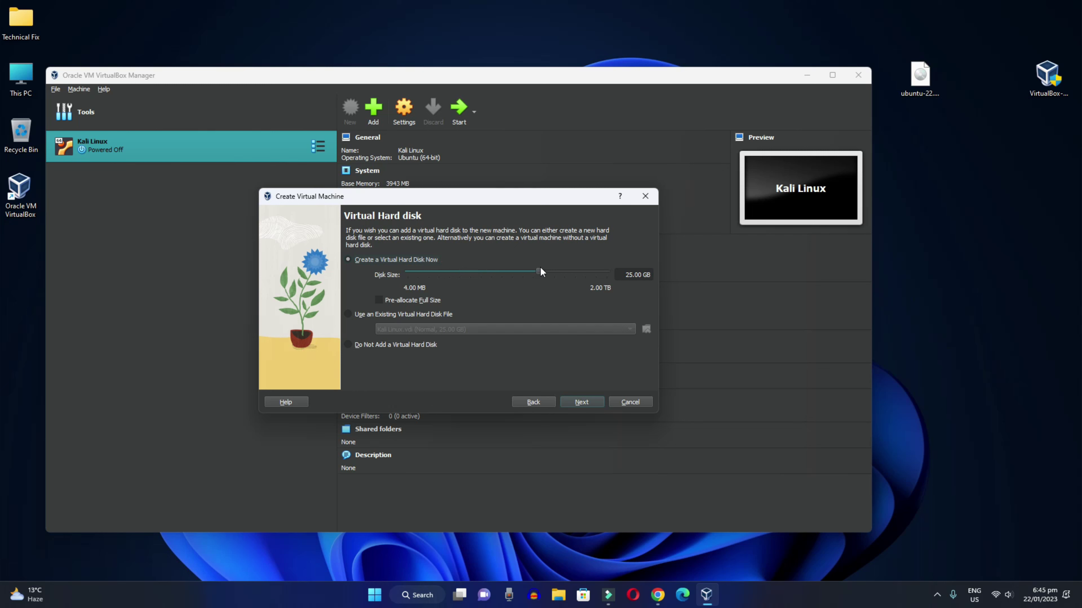
Set the virtual hard disk to 50 GB and finish creating the Ubuntu machine
mouse_move(540, 269)
left_mouse_down()
mouse_move(561, 274)
mouse_move(548, 275)
left_mouse_up()
double_click(637, 275)
left_click_drag(637, 280, 642, 280)
type("50")
left_click(538, 309)
left_click(582, 403)
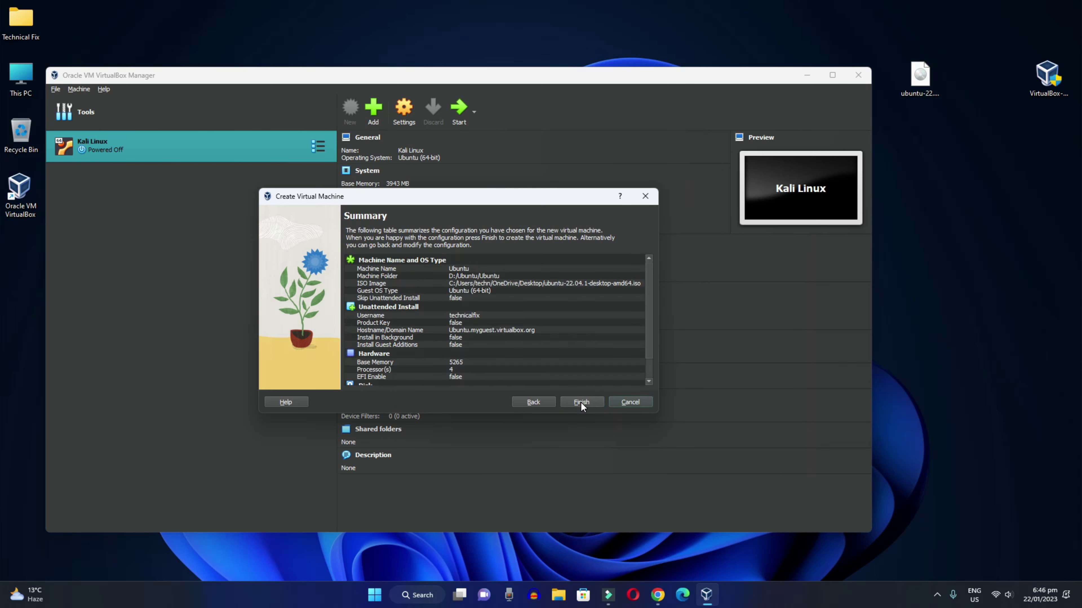
left_click(582, 403)
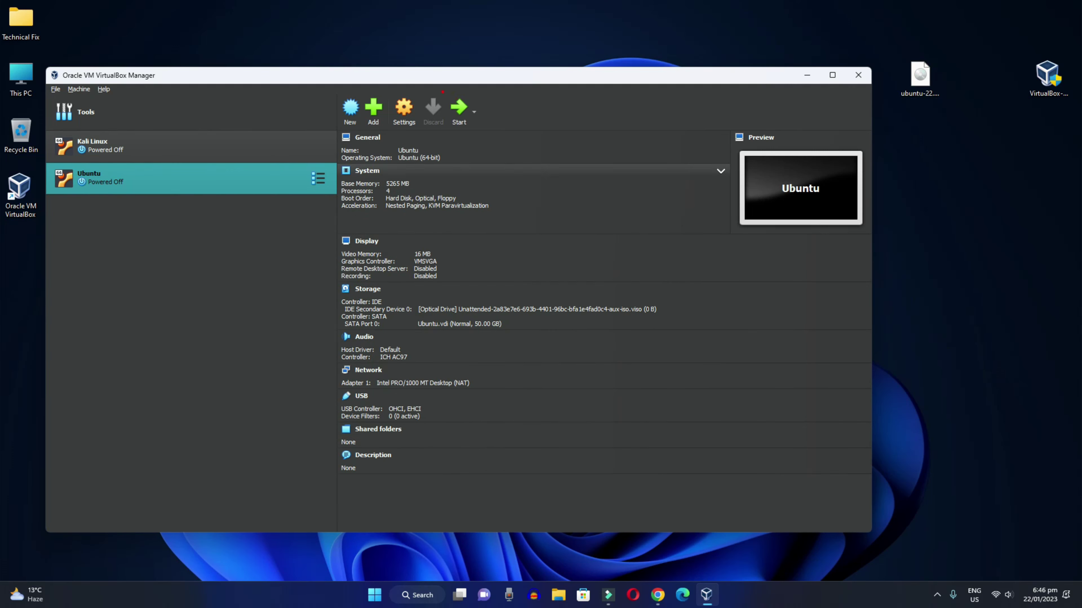
Start the Ubuntu machine, minimize VirtualBox Manager, and maximize the machine window
left_click(459, 109)
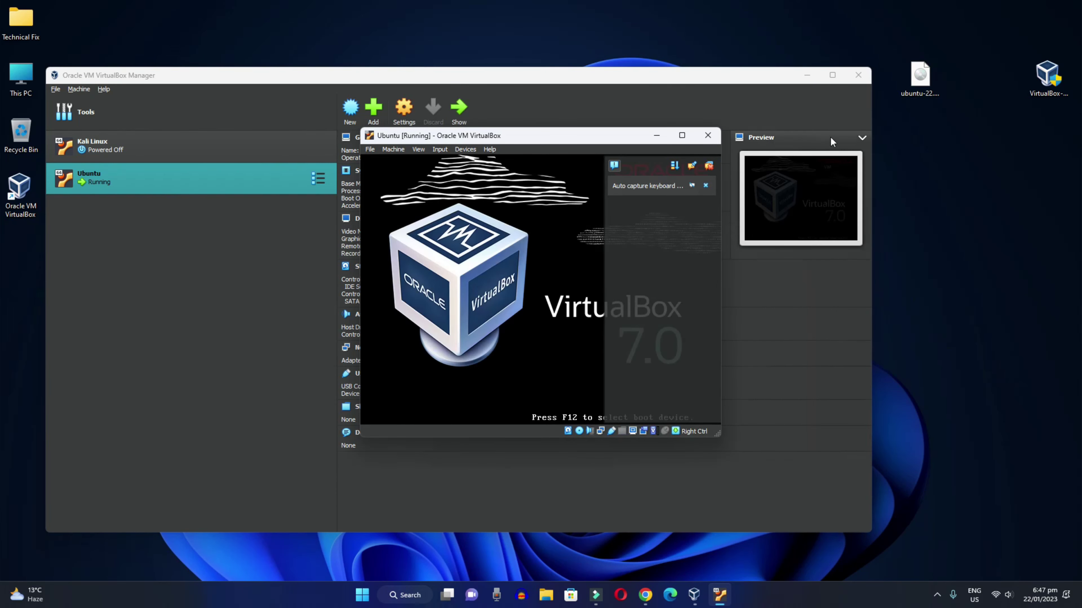
left_click(808, 77)
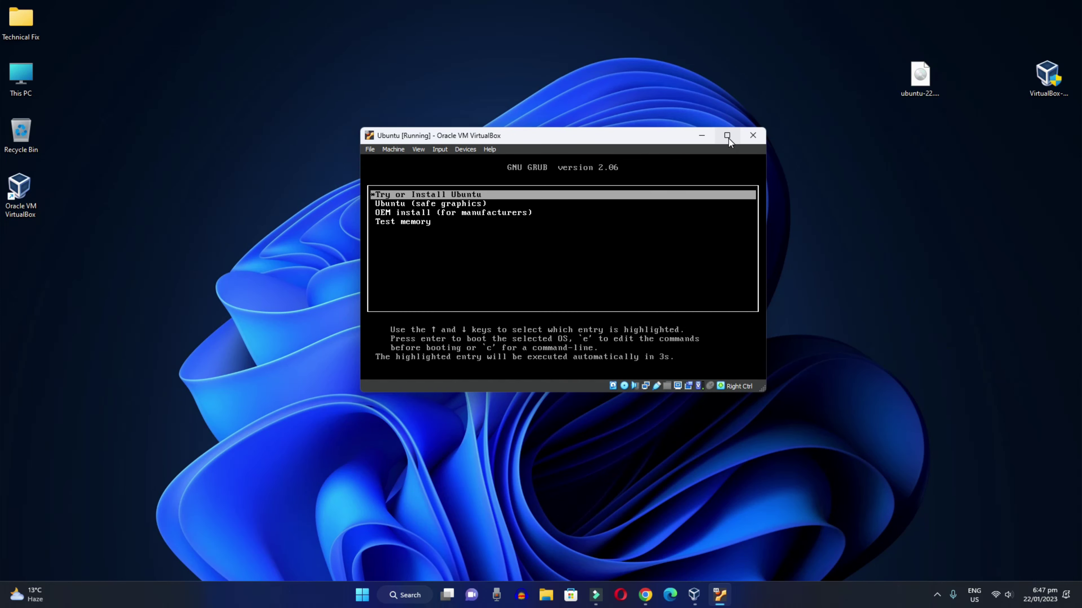
left_click(727, 136)
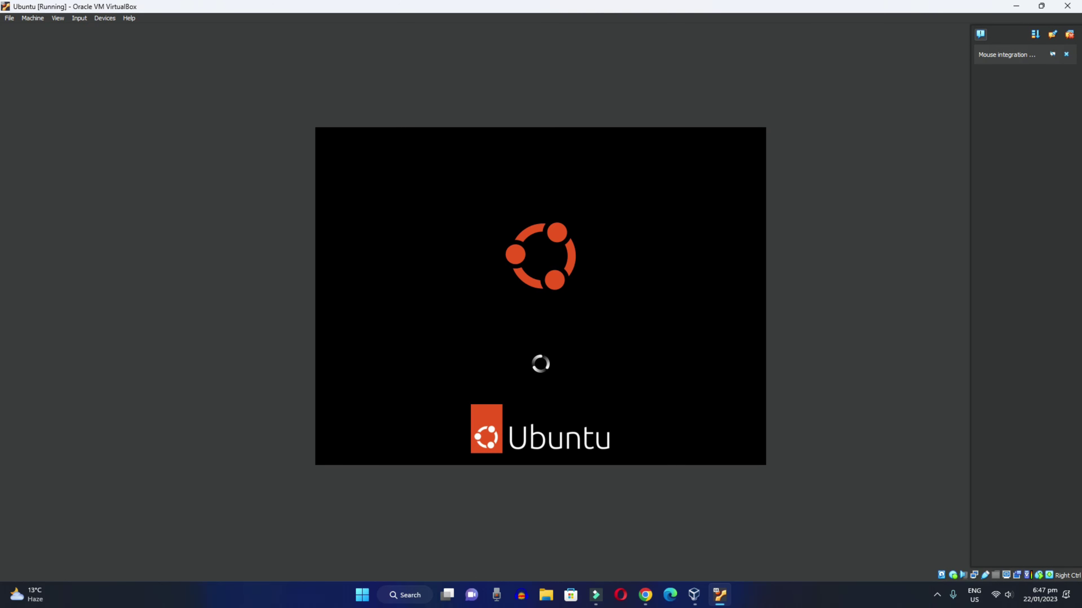
Dismiss the mouse integration notice and switch the Ubuntu machine to full-screen mode
left_click(1066, 54)
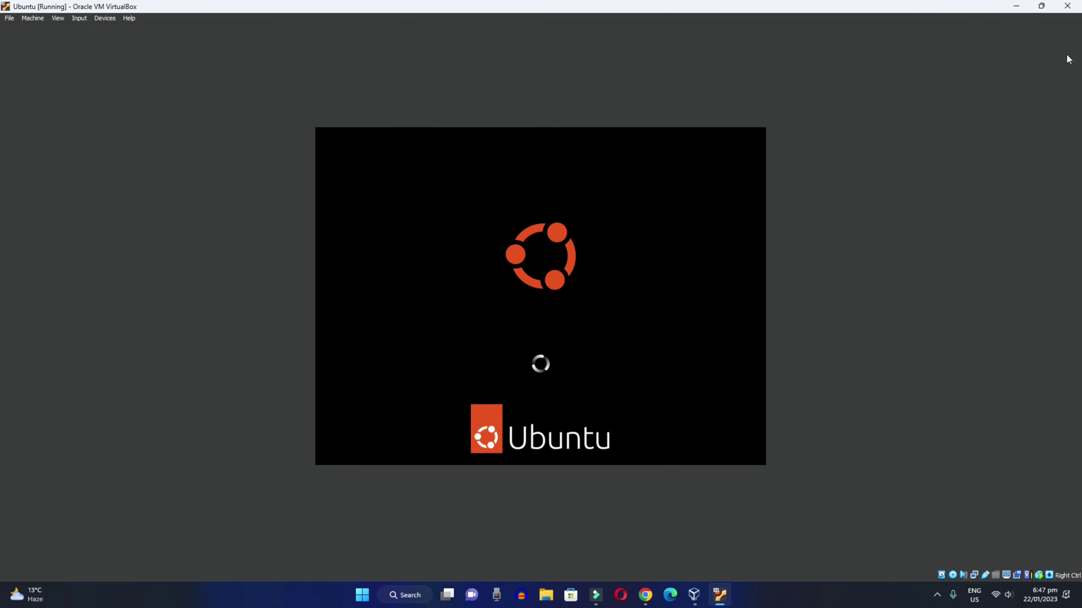
left_click(57, 19)
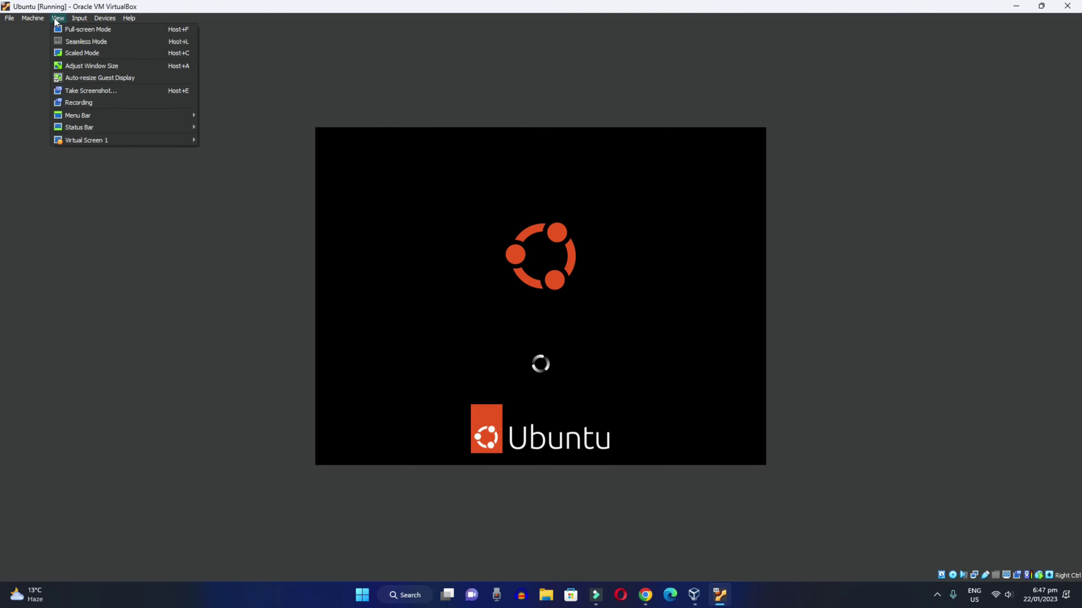
left_click(88, 29)
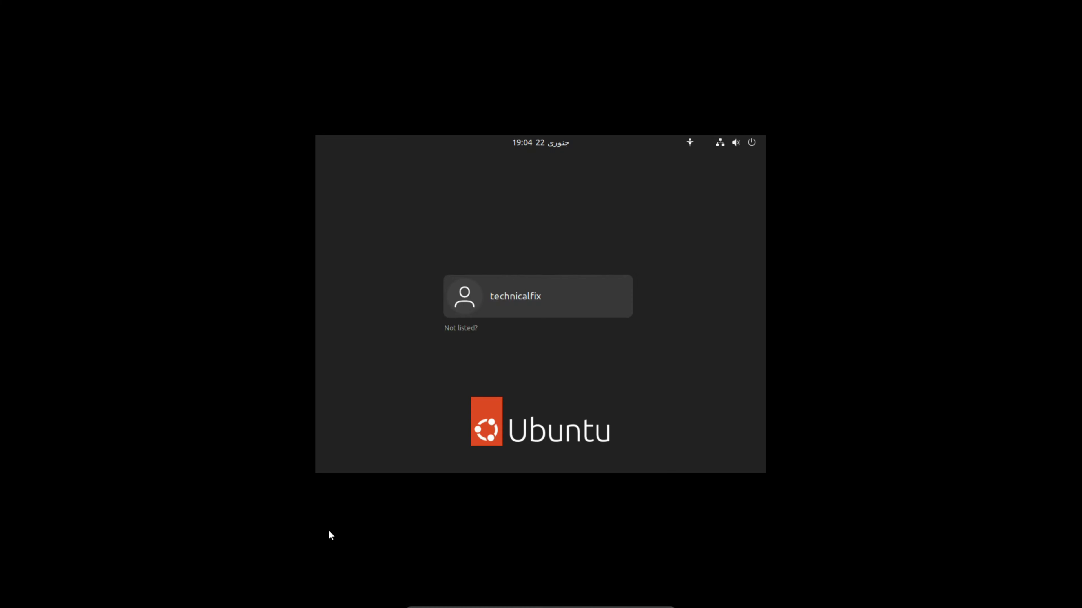
Select the user on the login screen and sign in with the account password
left_click(500, 303)
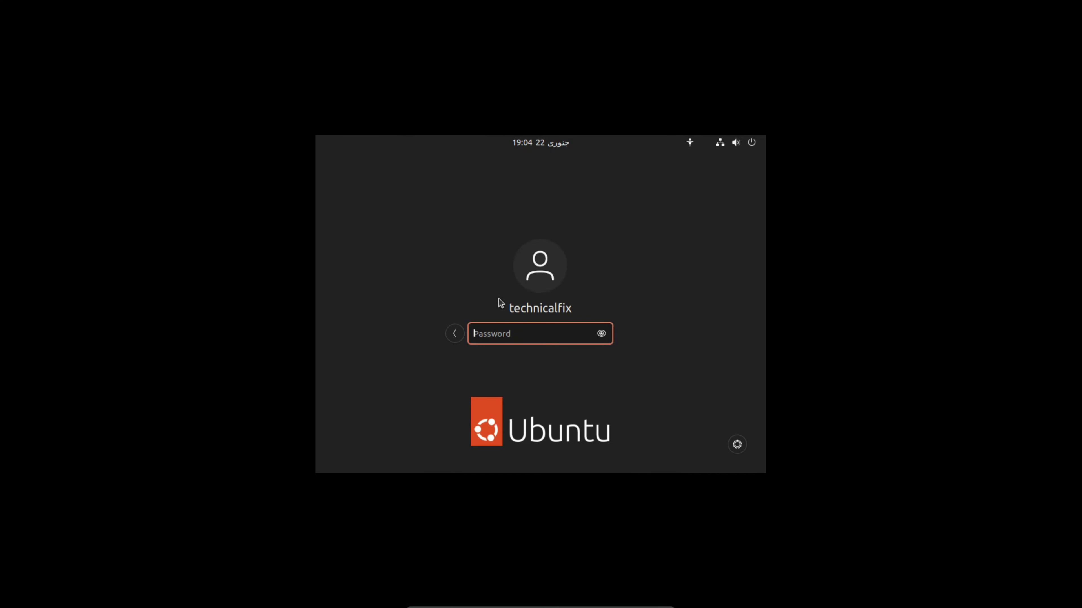
type("********")
key("Return")
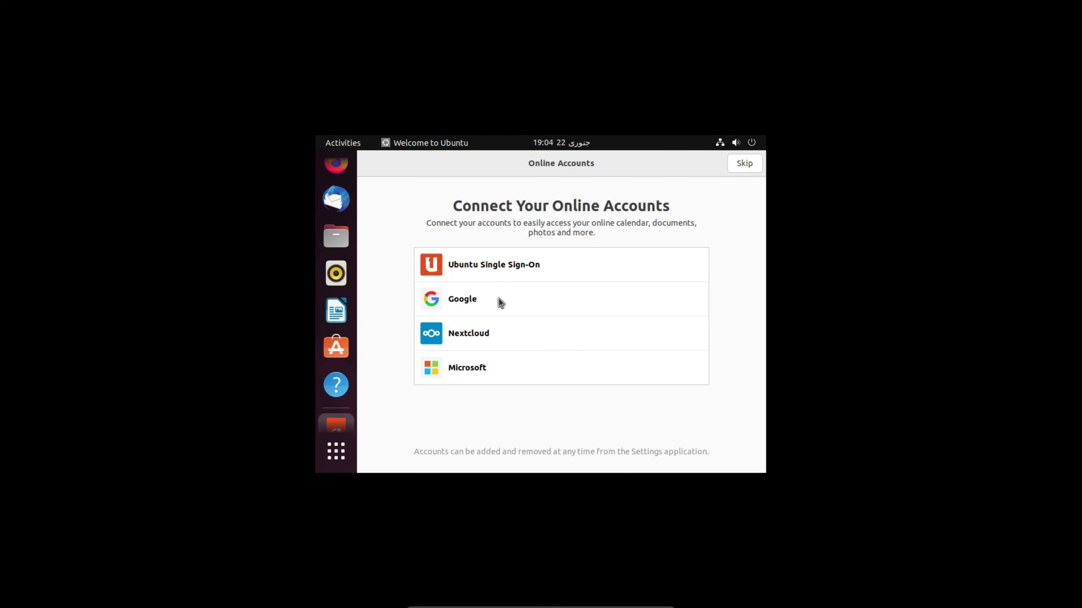
Exit full-screen, then skip Online Accounts and pass Livepatch, Help improve Ubuntu, Privacy to Done
key("Control_R+f")
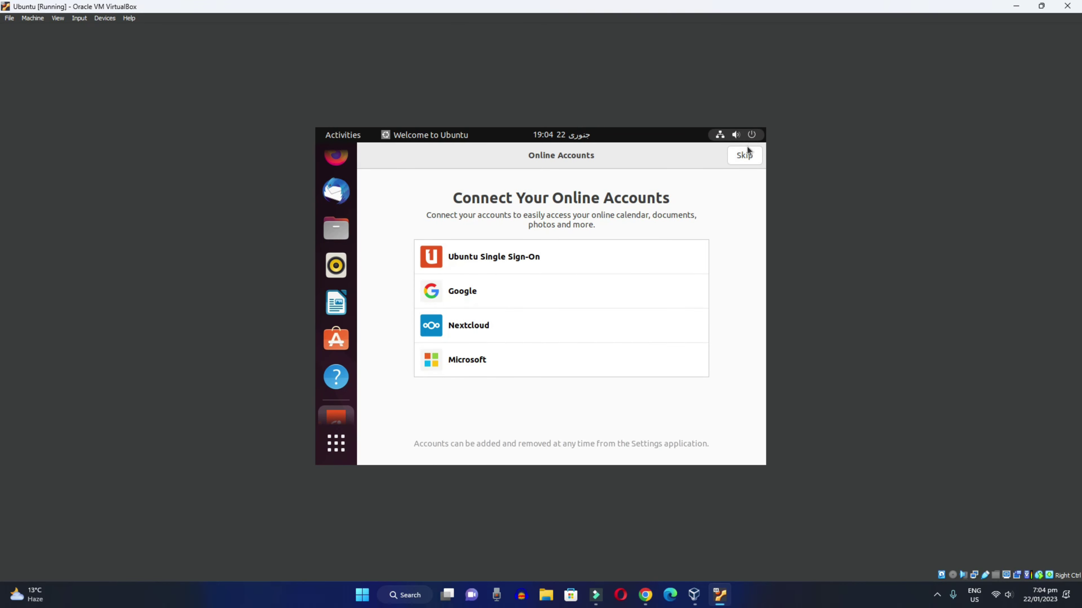
left_click(746, 154)
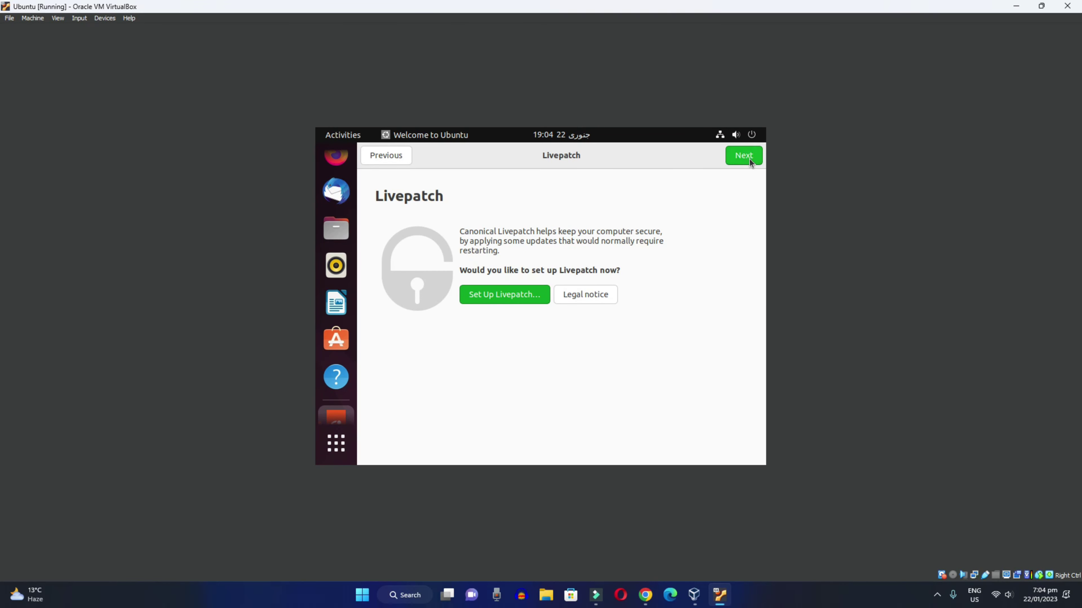
left_click(746, 156)
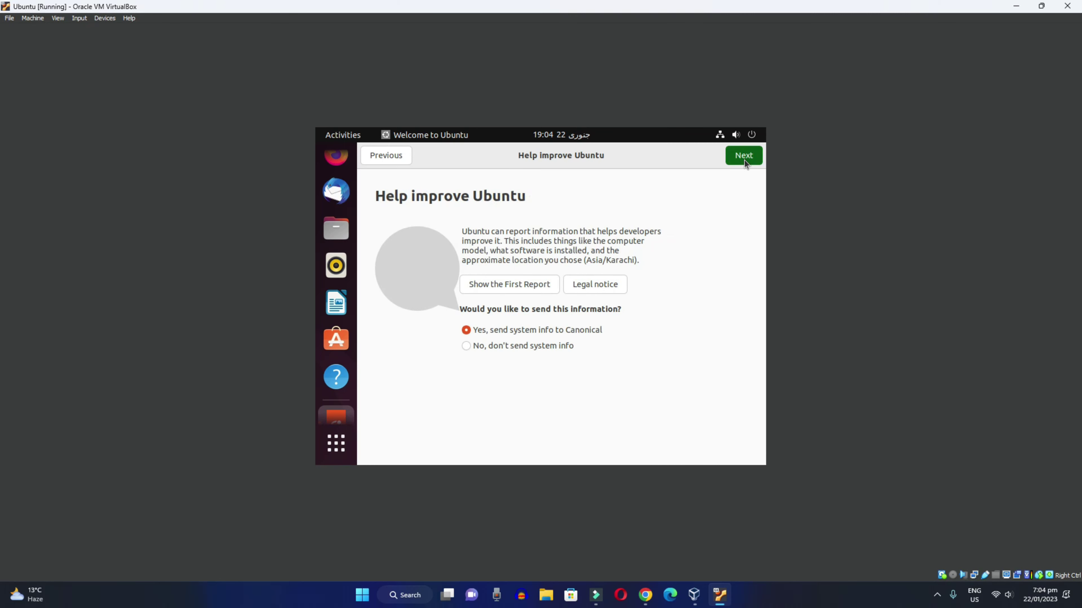
left_click(744, 161)
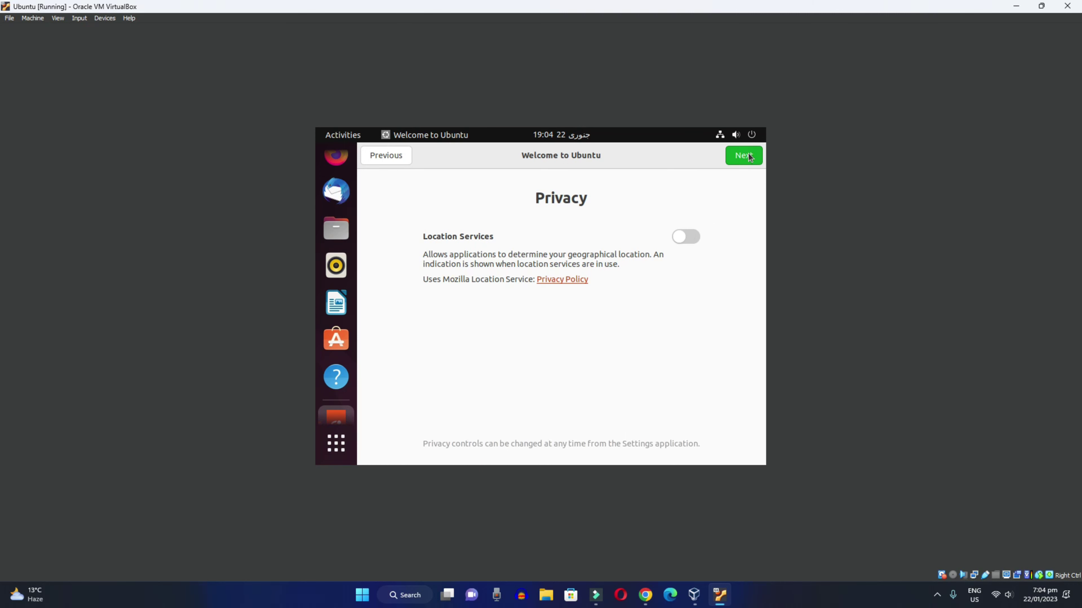
left_click(750, 154)
left_click(743, 160)
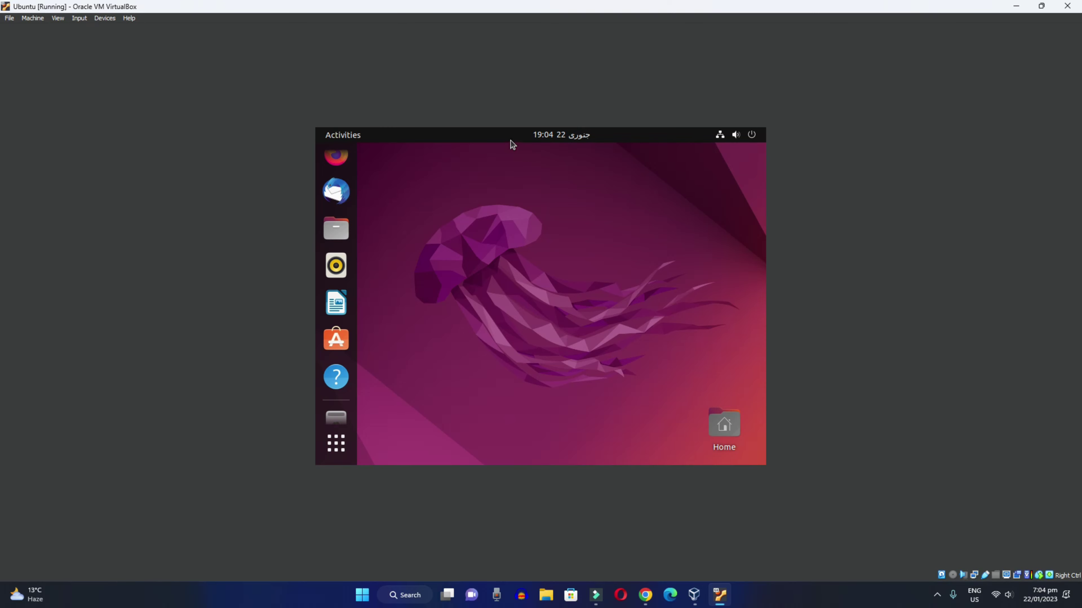
Return the machine to full-screen and open Display Settings from the desktop menu
left_click(54, 19)
left_click(65, 27)
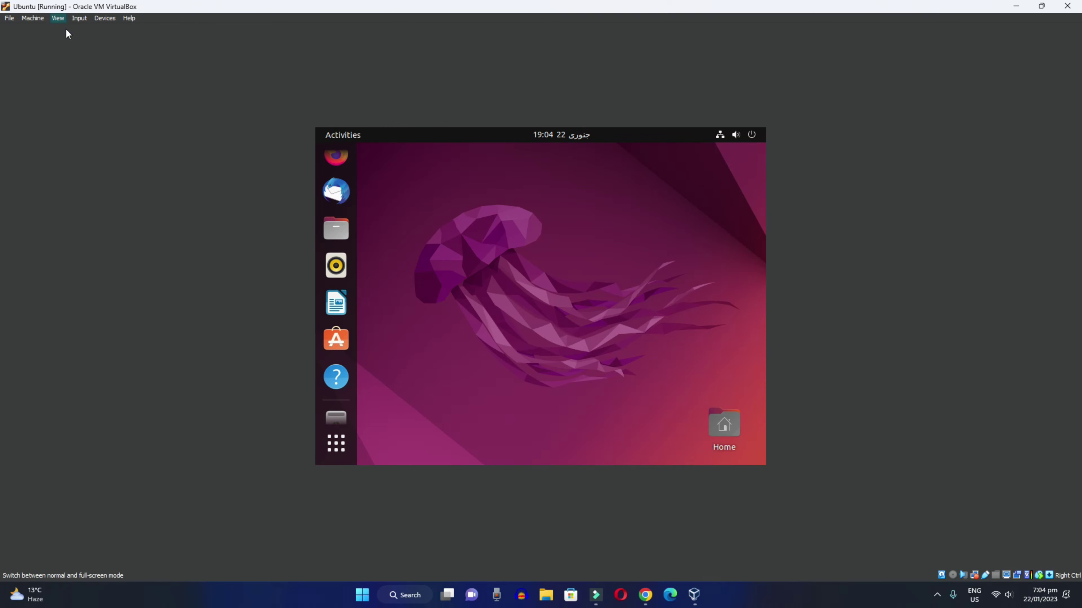
right_click(591, 314)
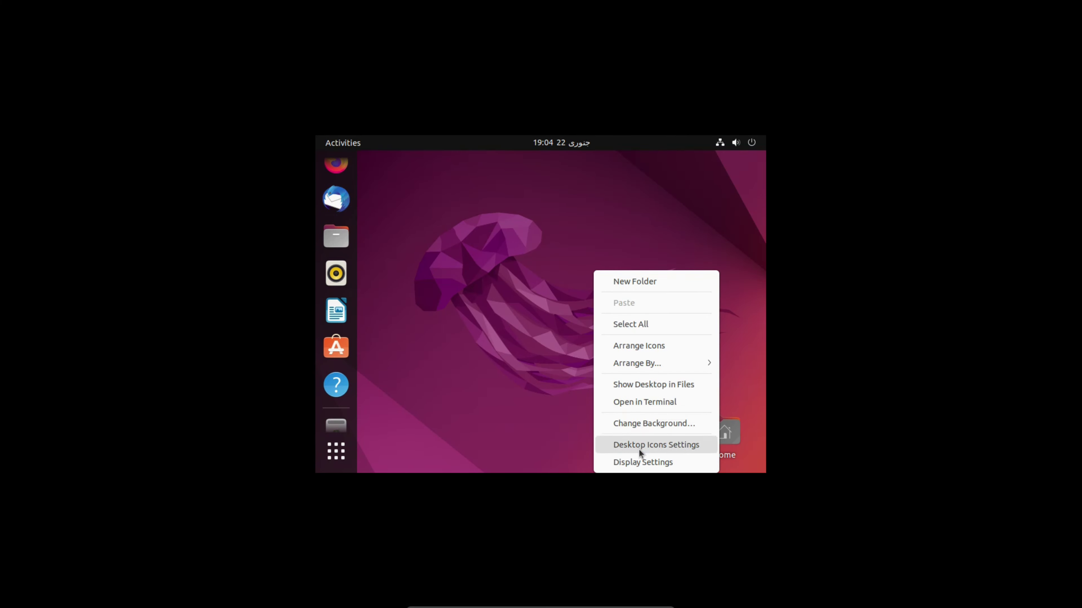
left_click(639, 462)
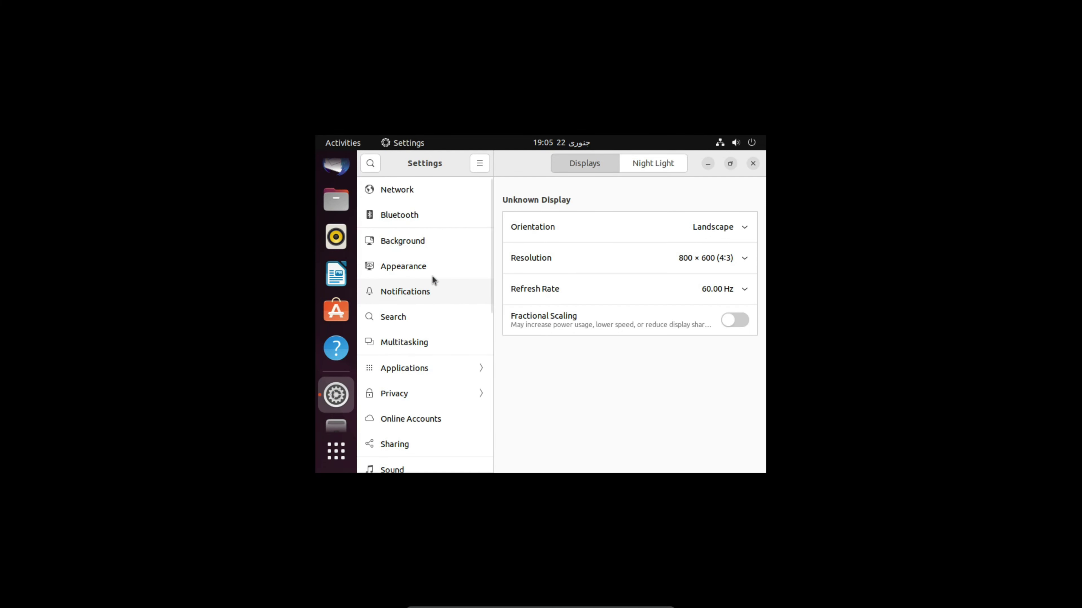
Set the resolution to 1920 × 1080 (16:9), keep the changes, and close Settings
left_click(723, 266)
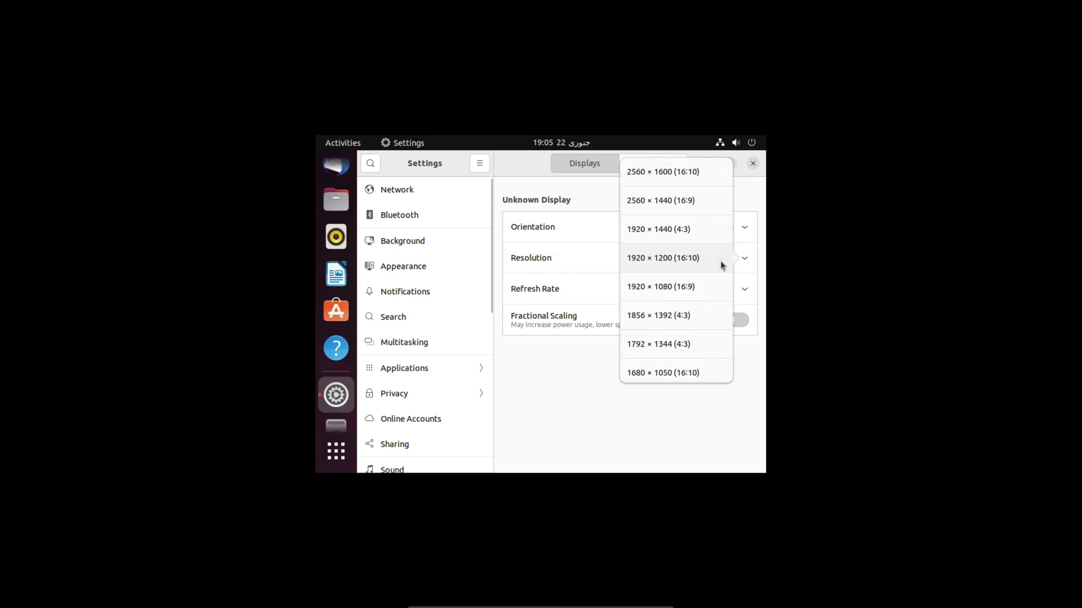
left_click(688, 287)
left_click(750, 170)
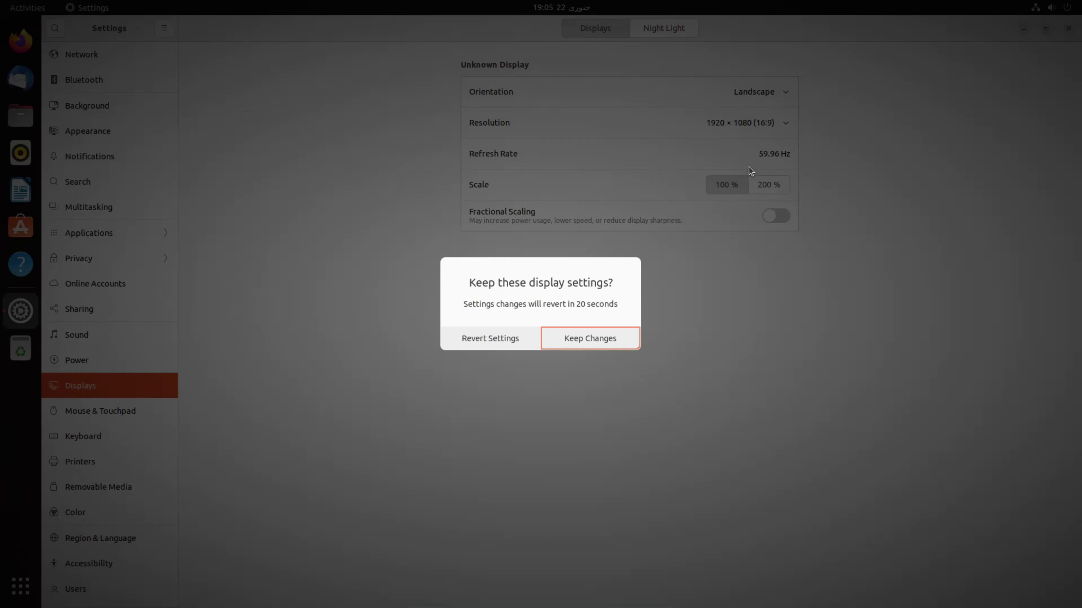
left_click(586, 341)
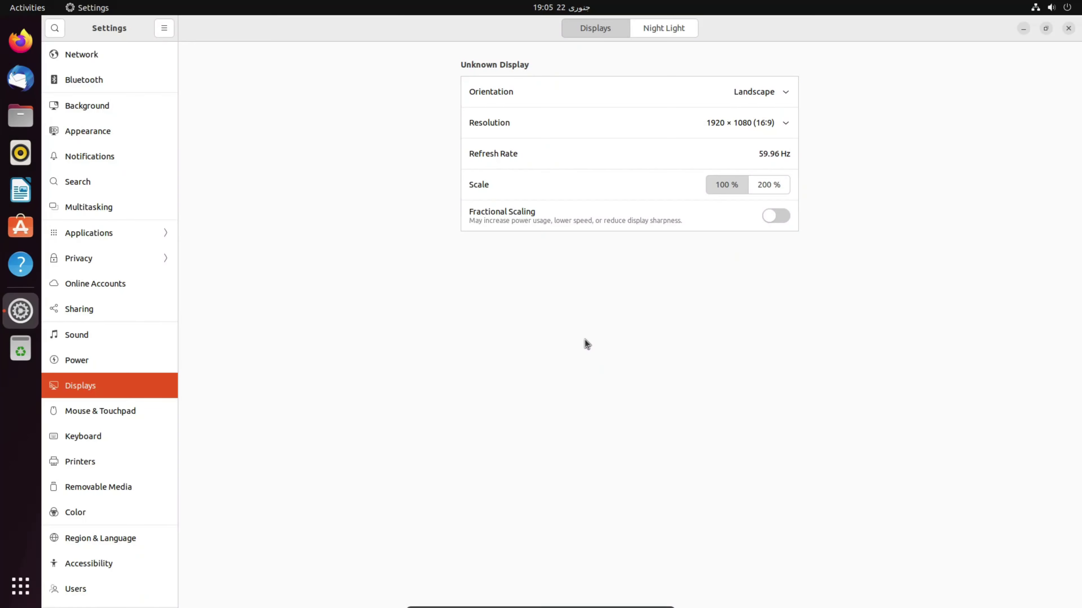
left_click(167, 27)
left_click(166, 28)
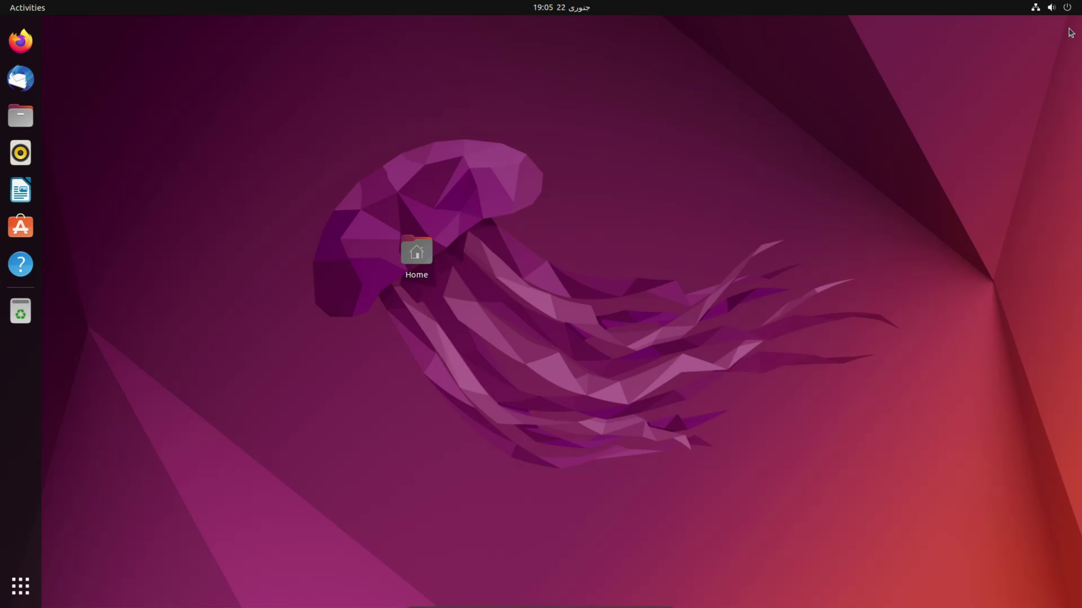
left_click(1068, 29)
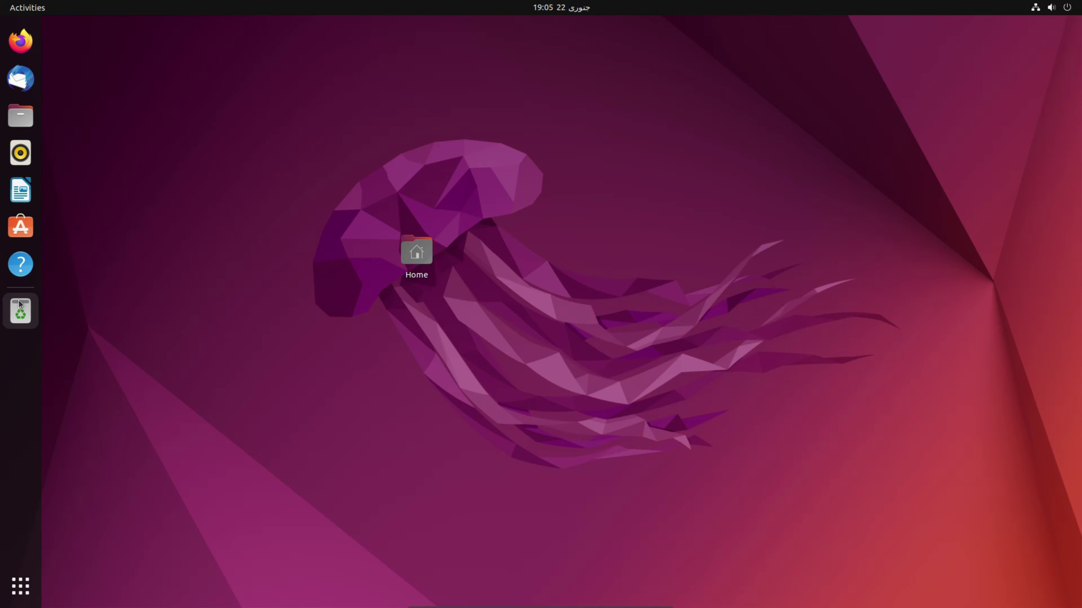
Launch Firefox from Show Applications, open Ubuntu Software from the dock, then close Firefox
left_click(21, 584)
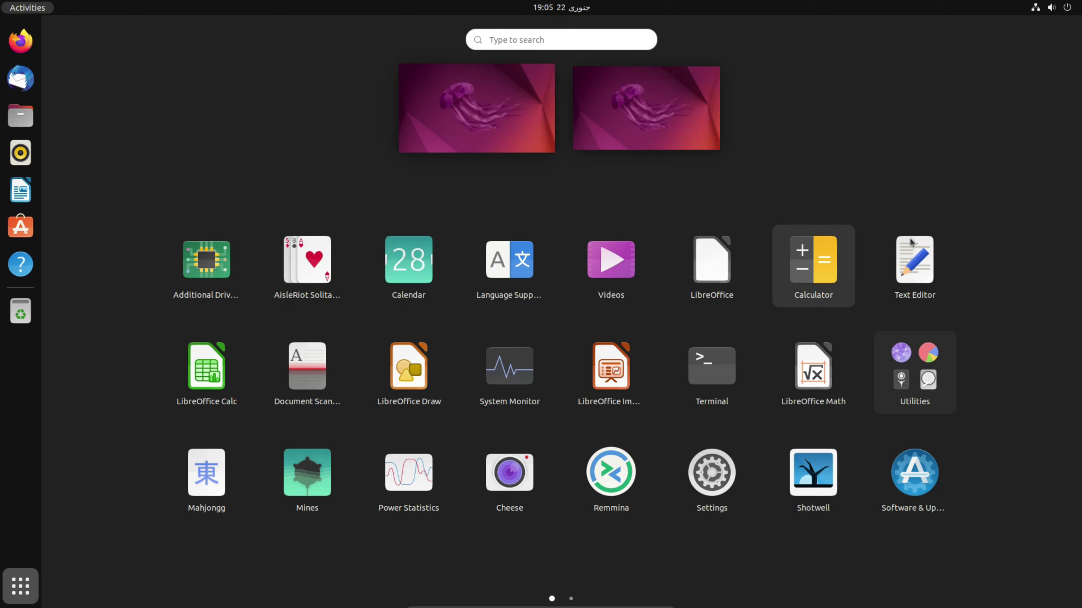
left_click(21, 53)
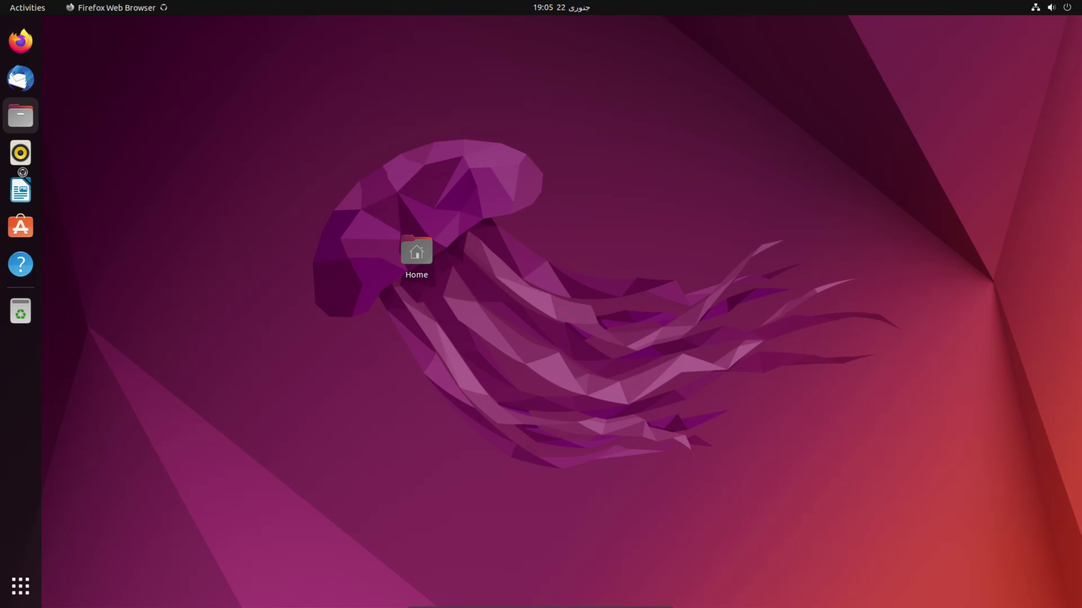
left_click(10, 230)
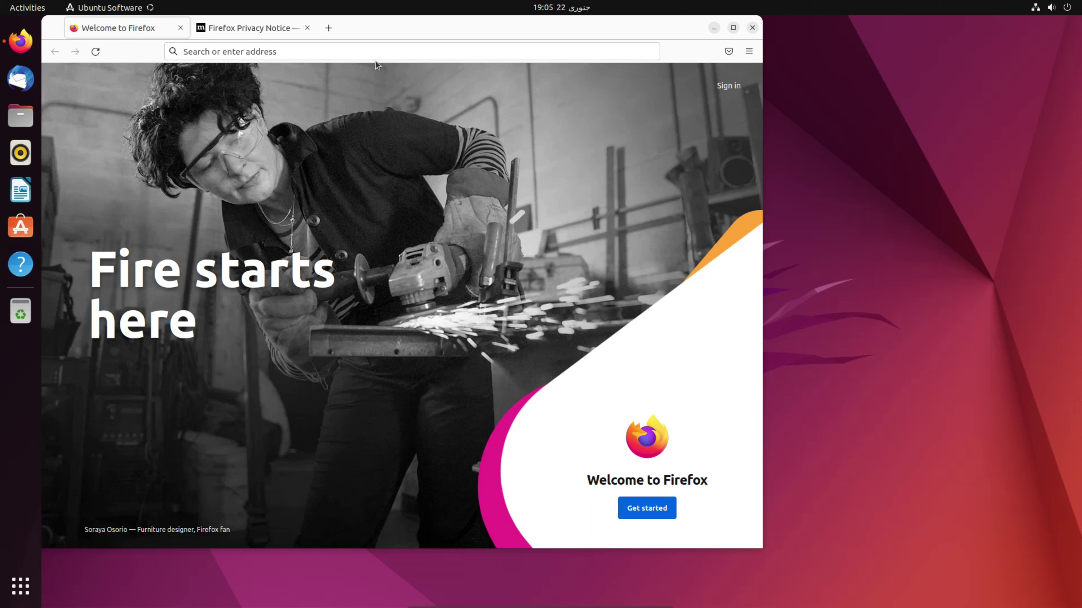
left_click(182, 27)
left_click(751, 27)
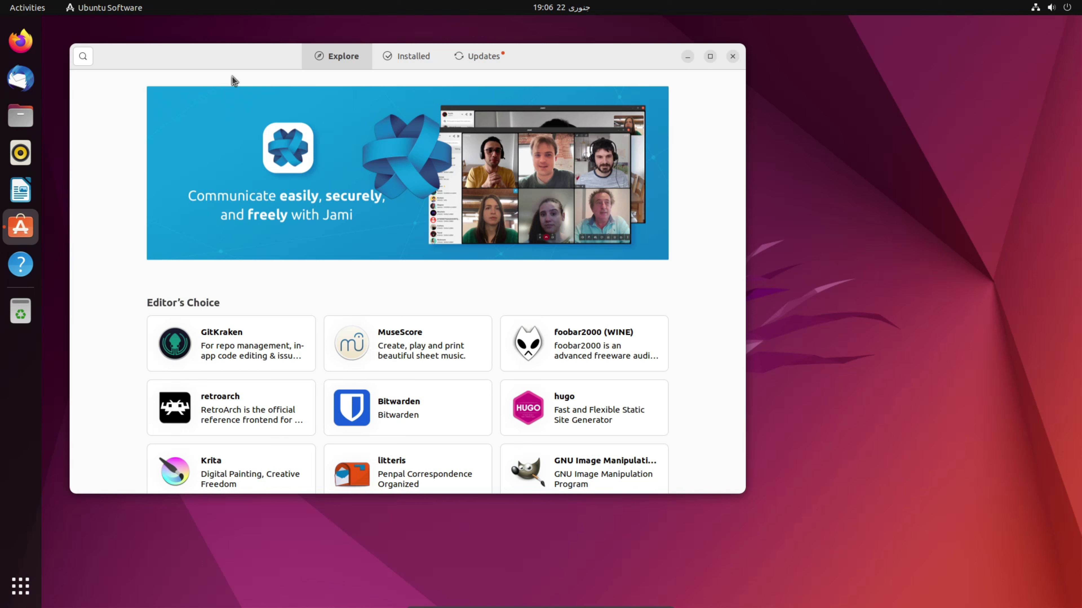
Scroll through the Explore page and view the Games category before going back
scroll(256, 299, "down", 10)
scroll(256, 300, "up", 5)
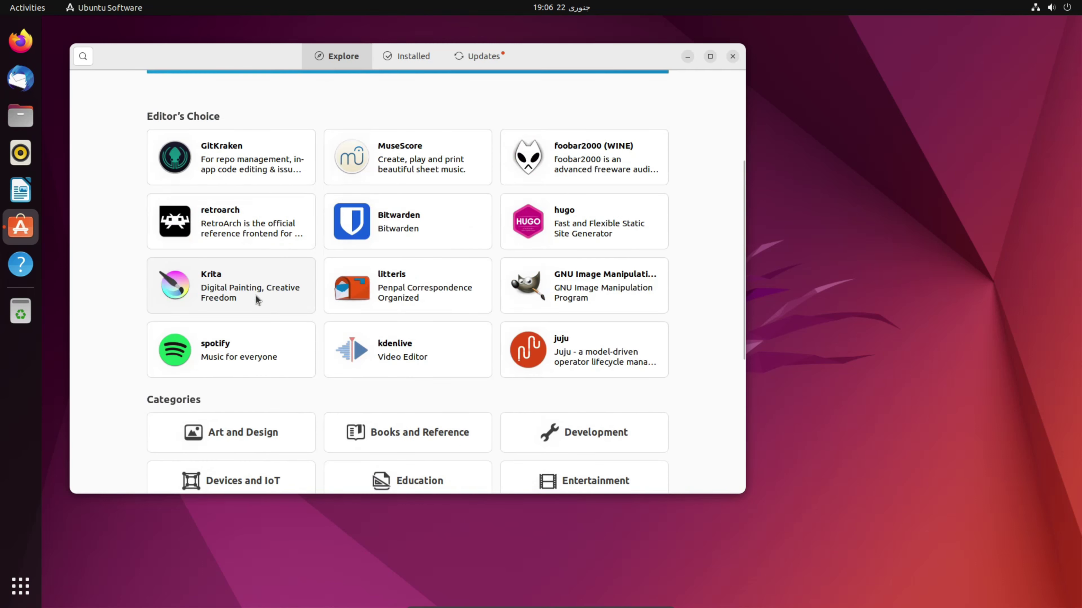
scroll(256, 299, "down", 5)
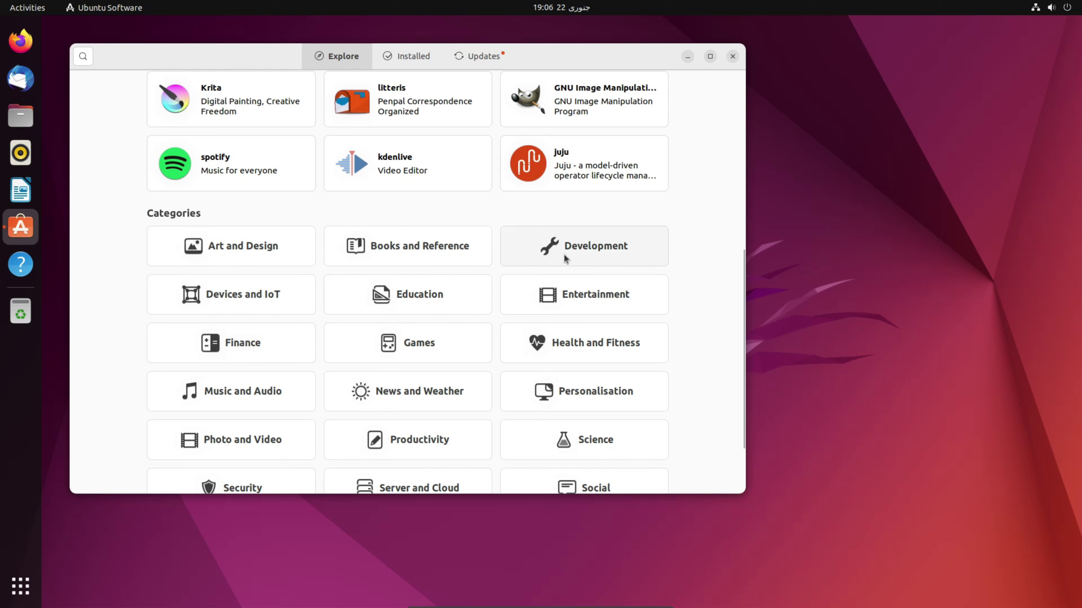
left_click(438, 349)
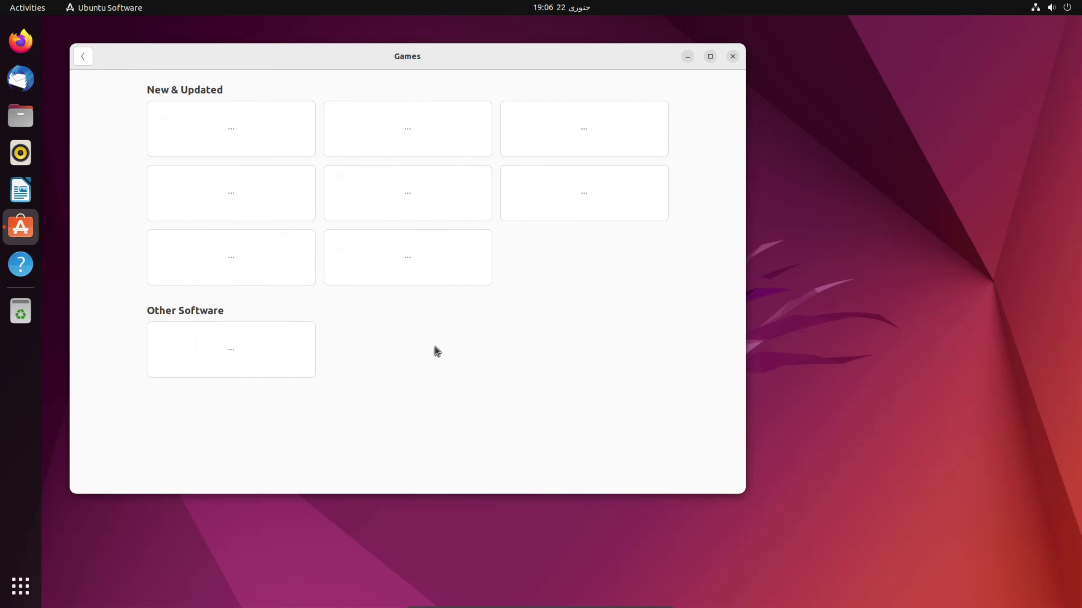
left_click(83, 55)
scroll(393, 291, "up", 10)
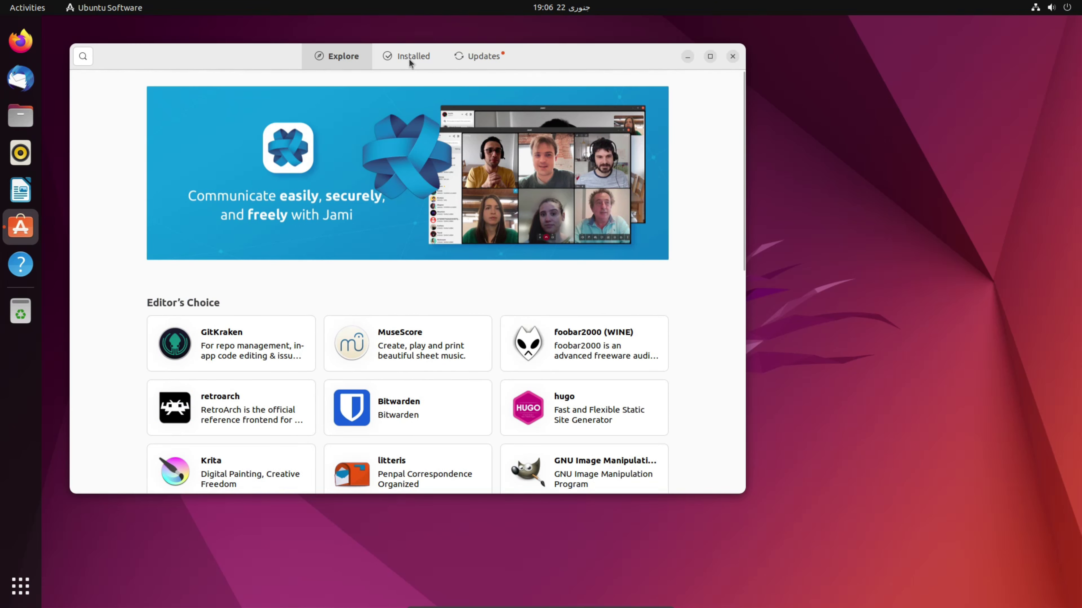
Check the Installed list and the six pending updates, then close Ubuntu Software
left_click(409, 58)
scroll(299, 238, "down", 5)
scroll(299, 239, "down", 5)
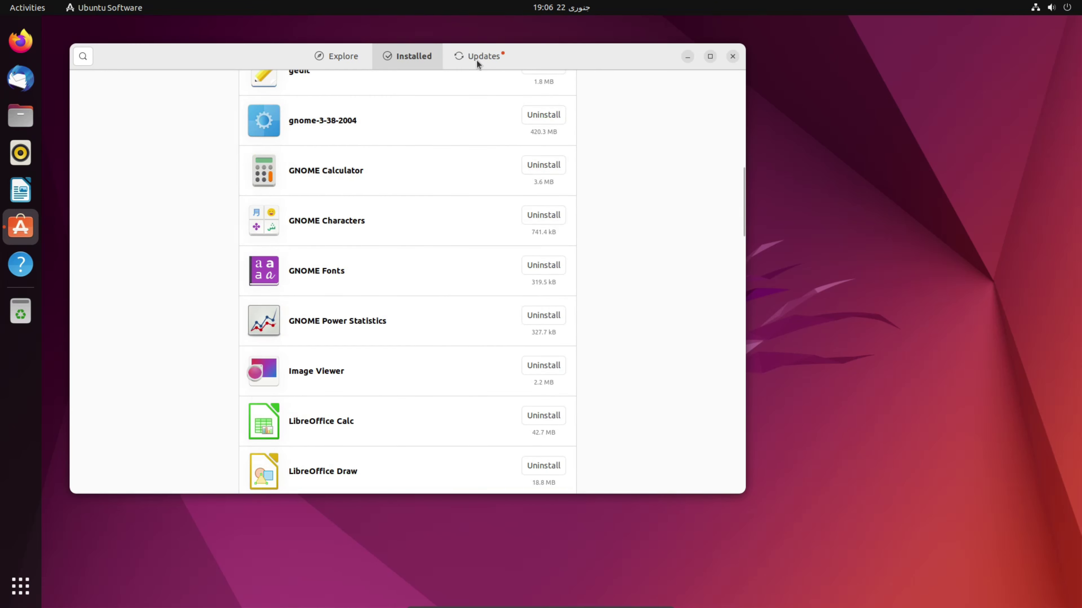
left_click(476, 56)
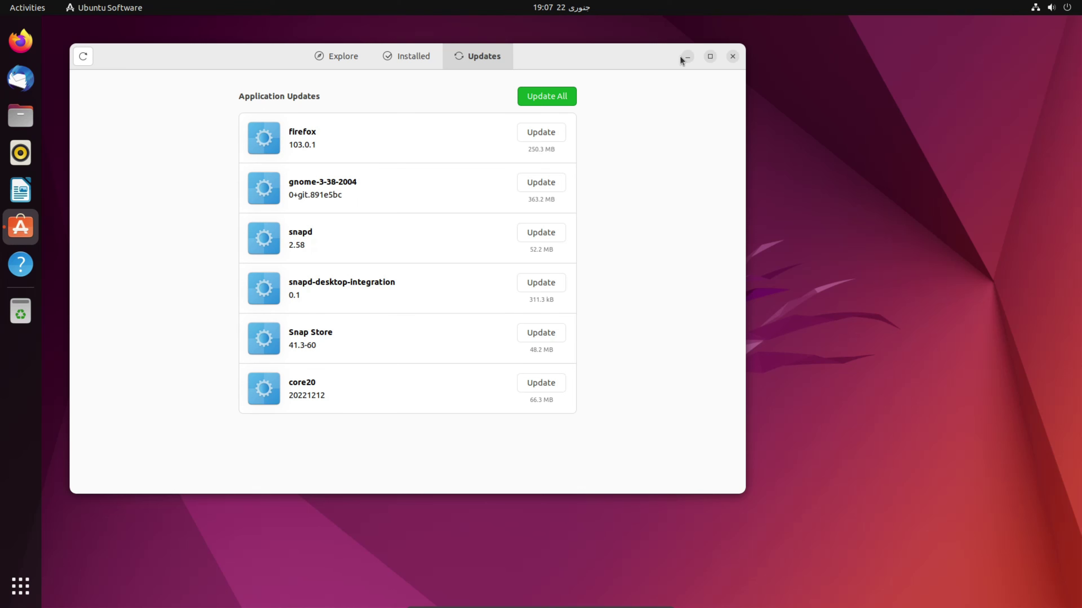
left_click(732, 56)
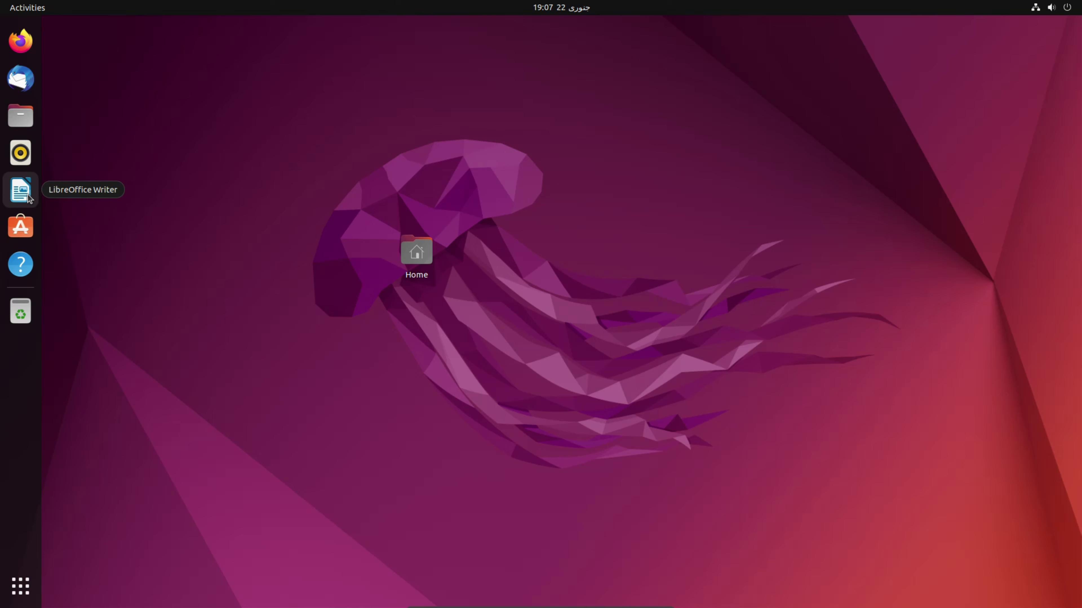
Open Files and browse Desktop, Documents, Downloads and Music, then close it and open the system menu
left_click(23, 118)
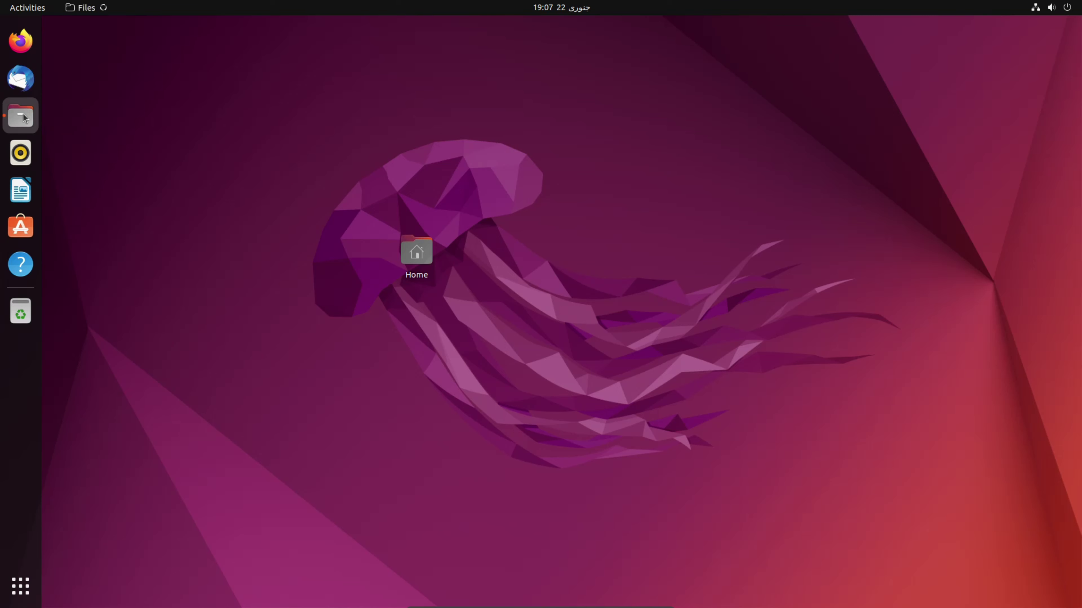
left_click(206, 100)
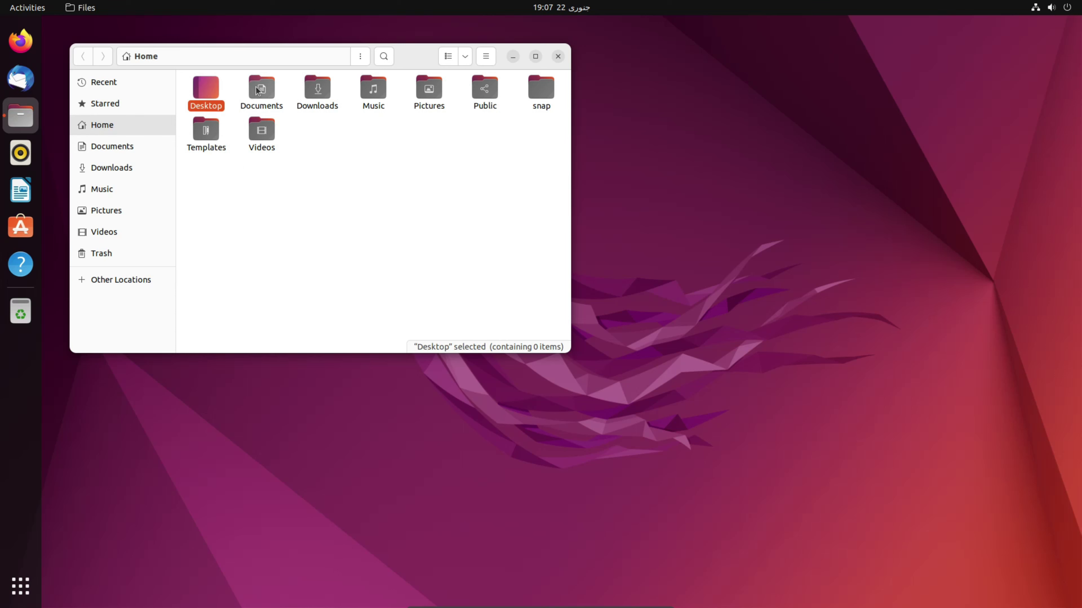
left_click(257, 91)
left_click(319, 90)
left_click(373, 90)
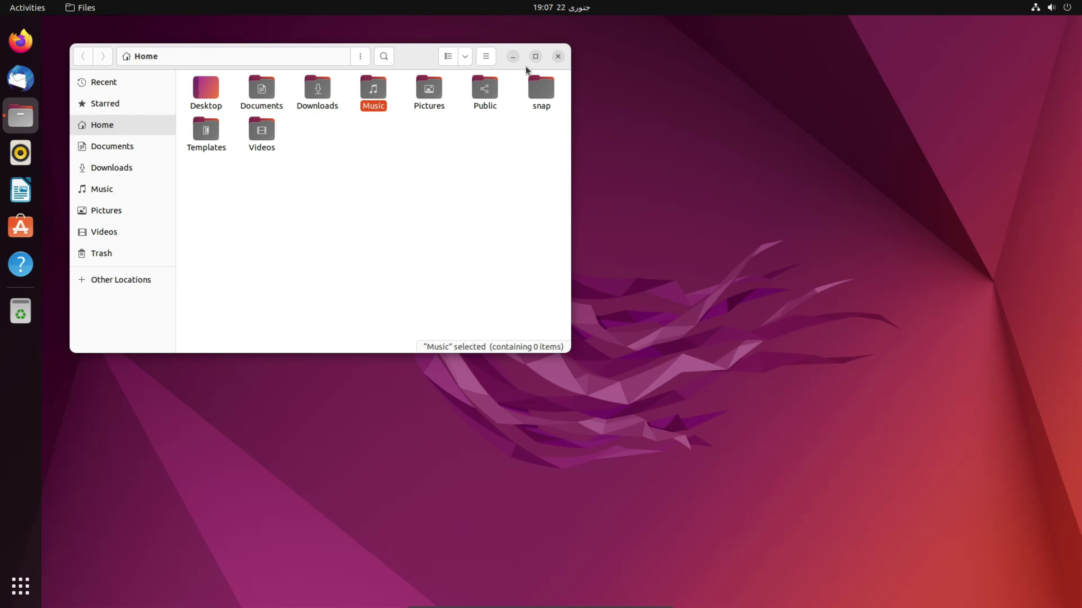
left_click(558, 57)
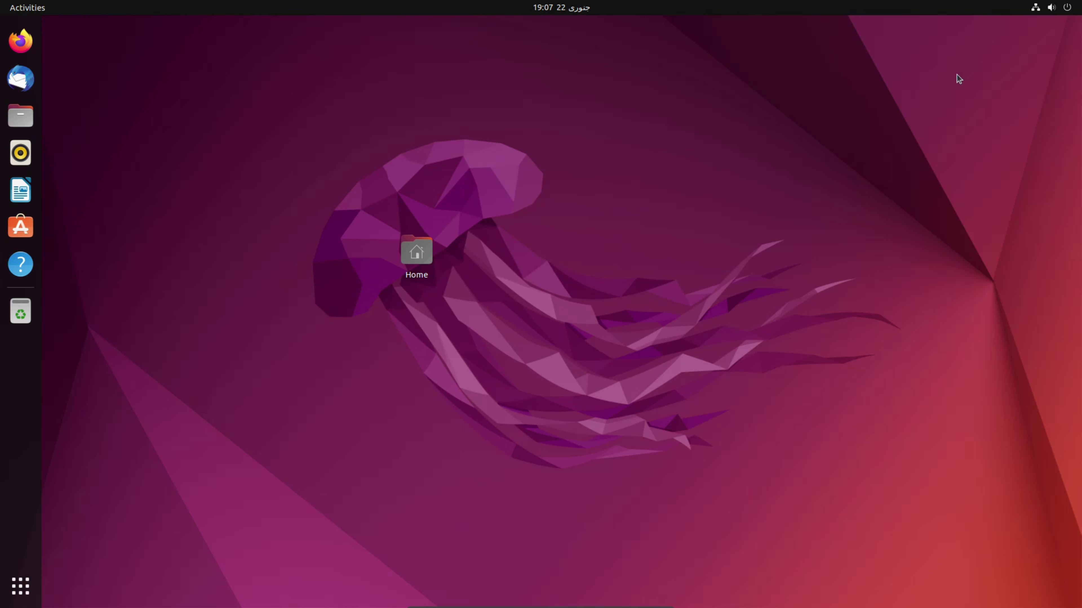
left_click(1071, 9)
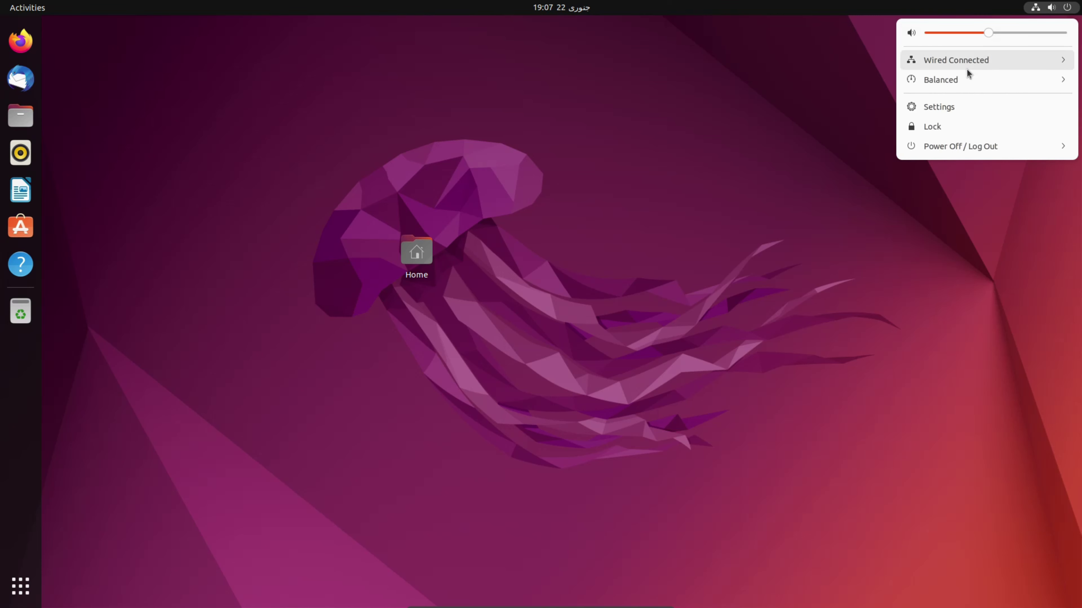
Check the 1920 × 1080 display in Settings, then power off Ubuntu from the status menu
left_click(947, 110)
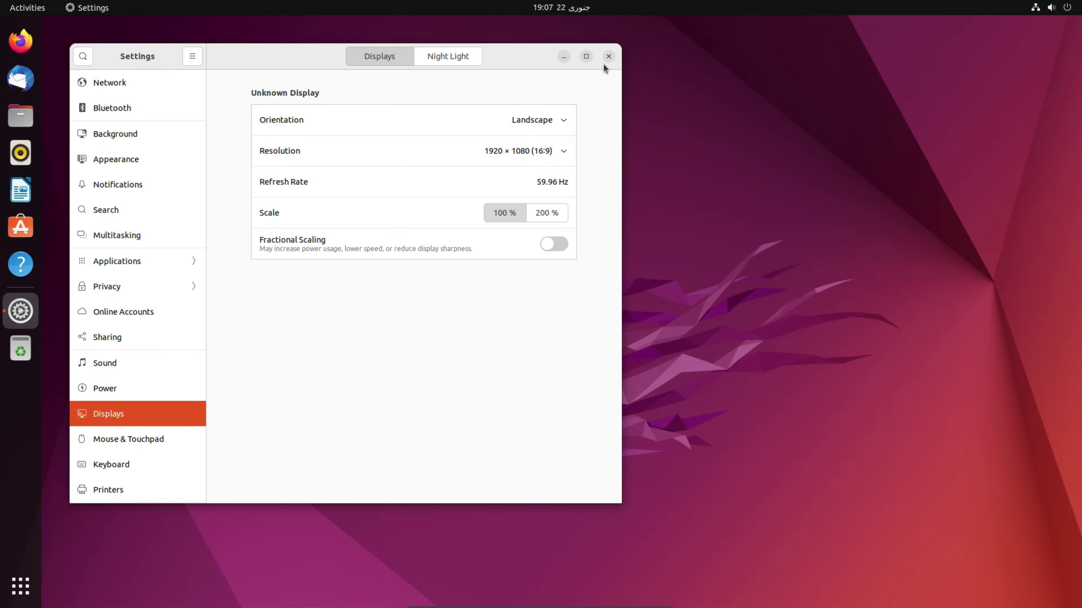
left_click(609, 58)
left_click(1051, 8)
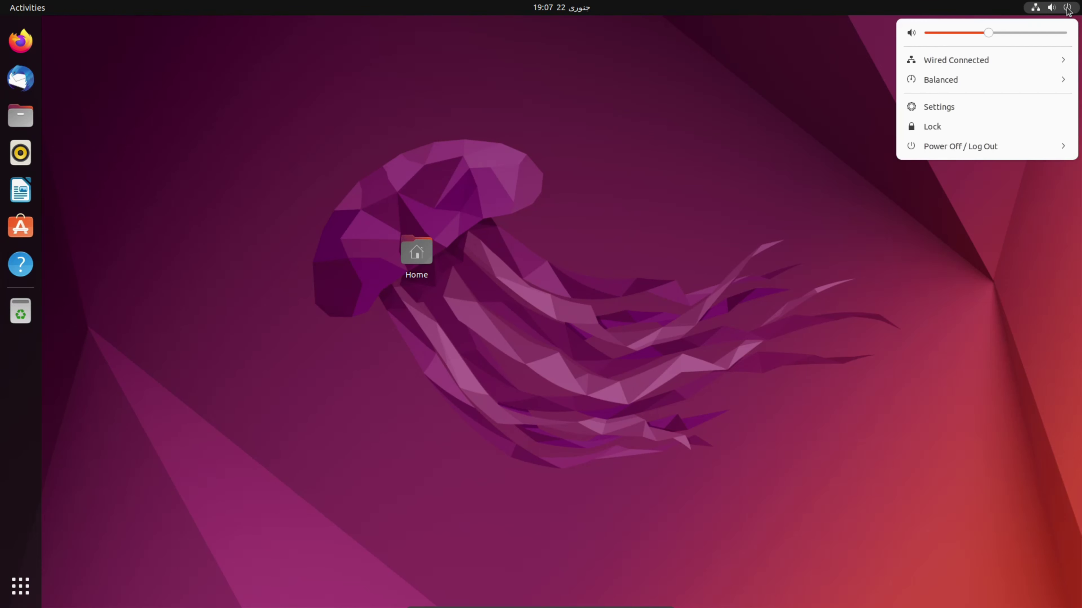
left_click(953, 147)
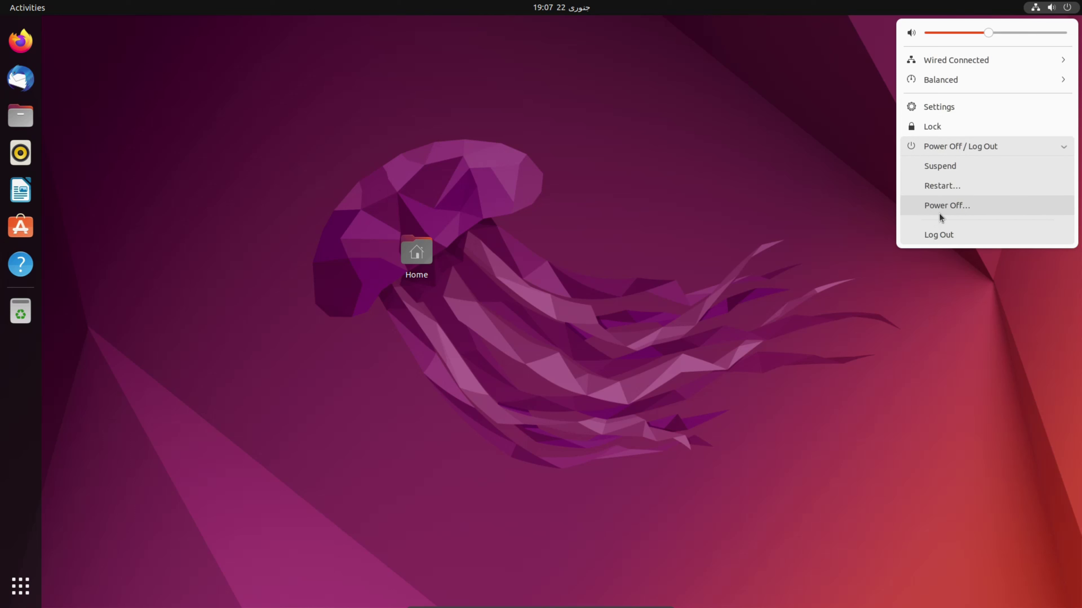
left_click(943, 205)
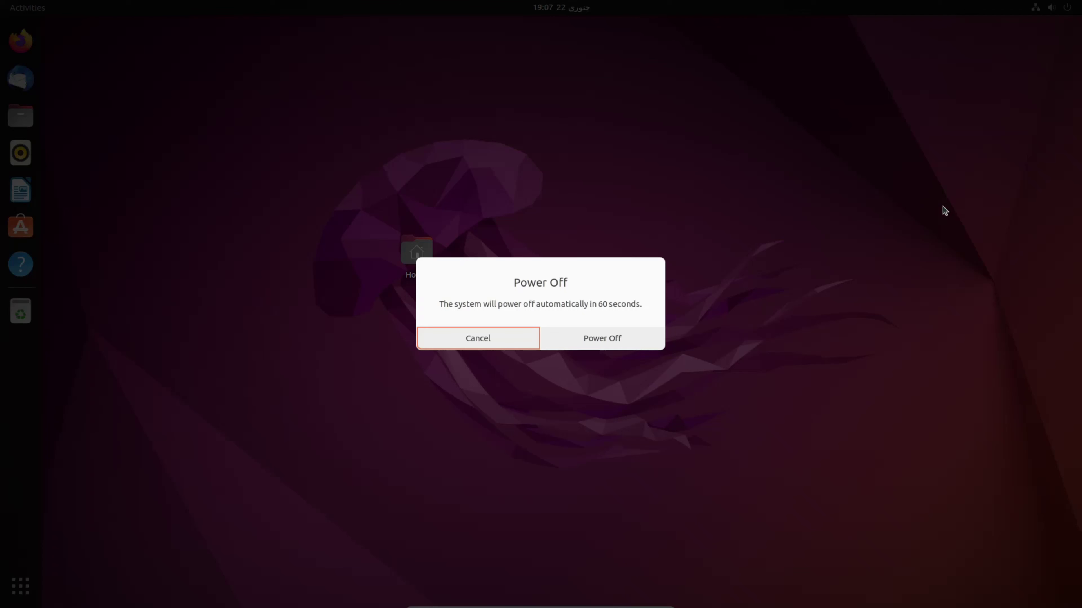
left_click(603, 338)
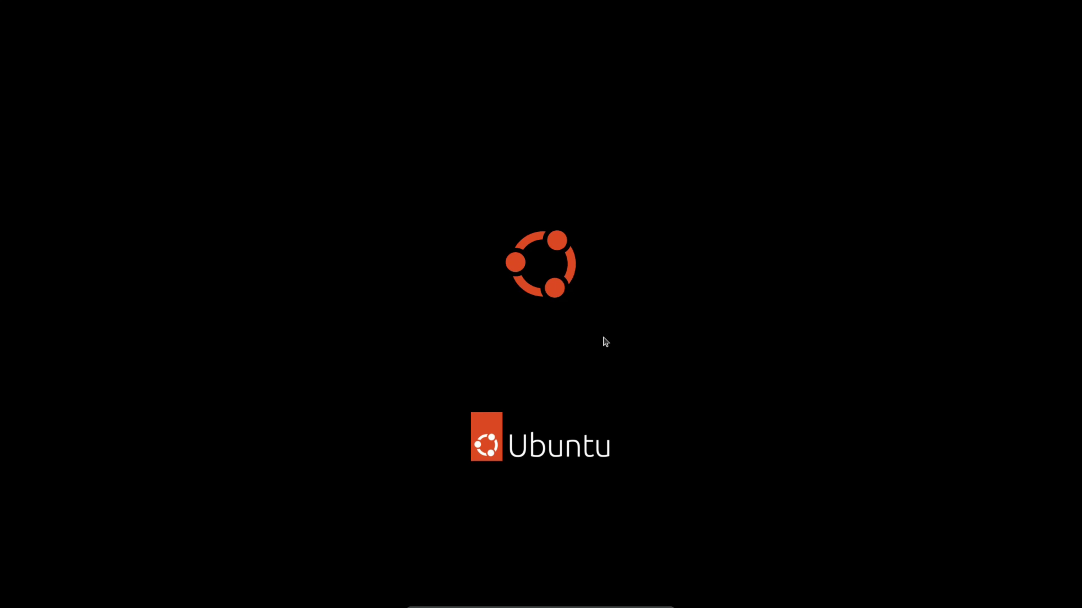